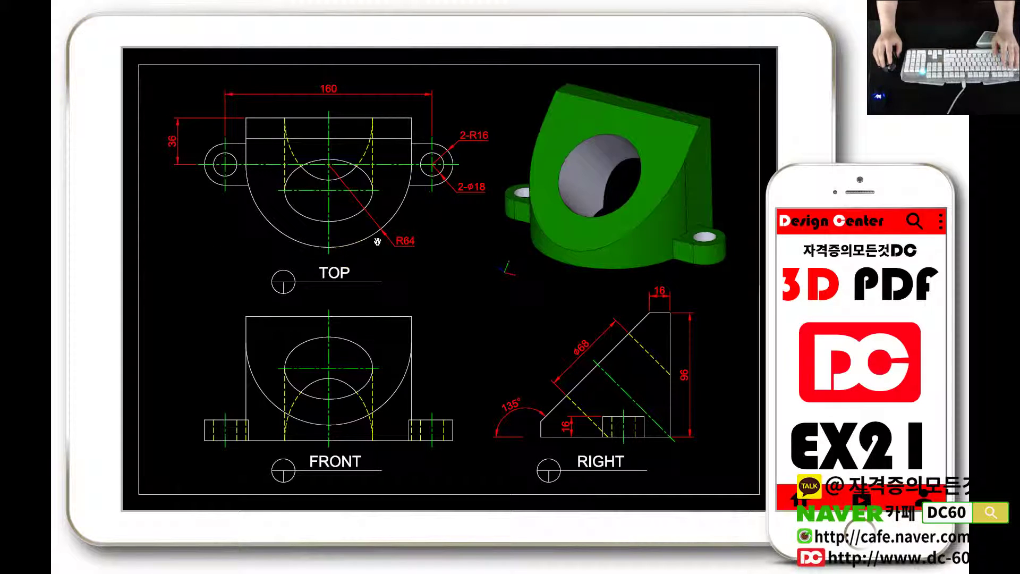
Orbit the 3D bracket in the PDF until its angled bore faces front.
{"action": "mouse_move", "coordinate": [566, 198]}
{"action": "left_mouse_down"}
{"action": "mouse_move", "coordinate": [575, 186]}
{"action": "mouse_move", "coordinate": [627, 220]}
{"action": "mouse_move", "coordinate": [594, 174]}
{"action": "mouse_move", "coordinate": [560, 180]}
{"action": "mouse_move", "coordinate": [562, 258]}
{"action": "mouse_move", "coordinate": [578, 212]}
{"action": "left_mouse_up"}
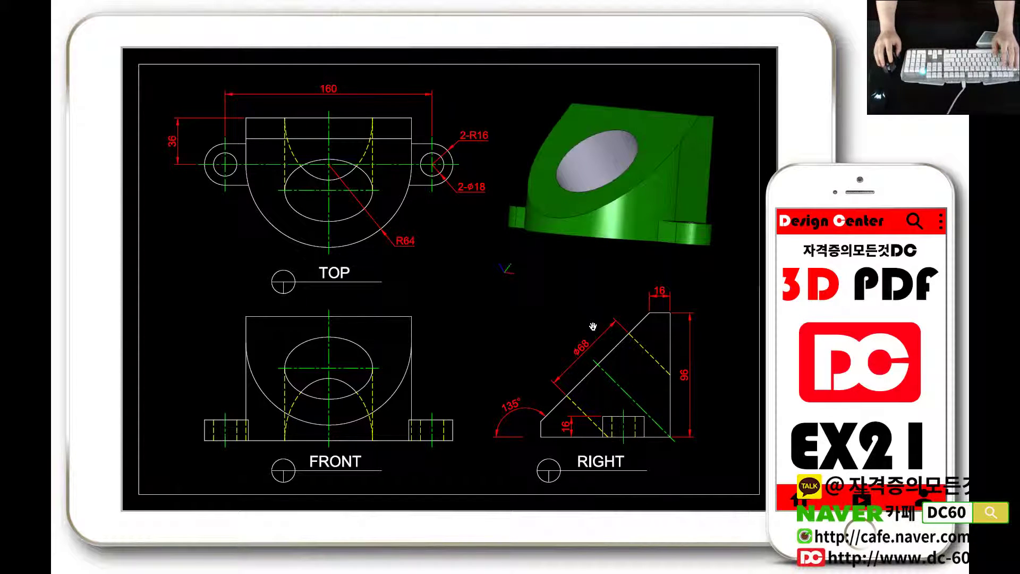
{"action": "mouse_move", "coordinate": [555, 192]}
{"action": "left_mouse_down"}
{"action": "mouse_move", "coordinate": [544, 187]}
{"action": "mouse_move", "coordinate": [531, 205]}
{"action": "mouse_move", "coordinate": [646, 173]}
{"action": "mouse_move", "coordinate": [579, 201]}
{"action": "mouse_move", "coordinate": [645, 153]}
{"action": "mouse_move", "coordinate": [611, 128]}
{"action": "mouse_move", "coordinate": [674, 157]}
{"action": "mouse_move", "coordinate": [674, 172]}
{"action": "mouse_move", "coordinate": [650, 143]}
{"action": "mouse_move", "coordinate": [601, 123]}
{"action": "mouse_move", "coordinate": [656, 168]}
{"action": "mouse_move", "coordinate": [632, 175]}
{"action": "left_mouse_up"}
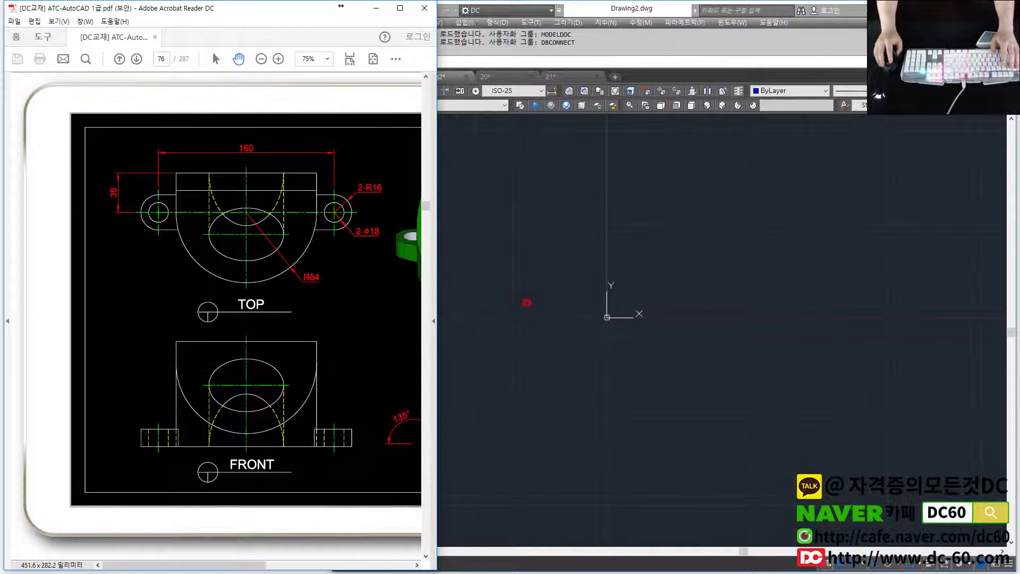
Shift the reference PDF page left and bring the AutoCAD drawing forward.
{"action": "left_click", "coordinate": [526, 298]}
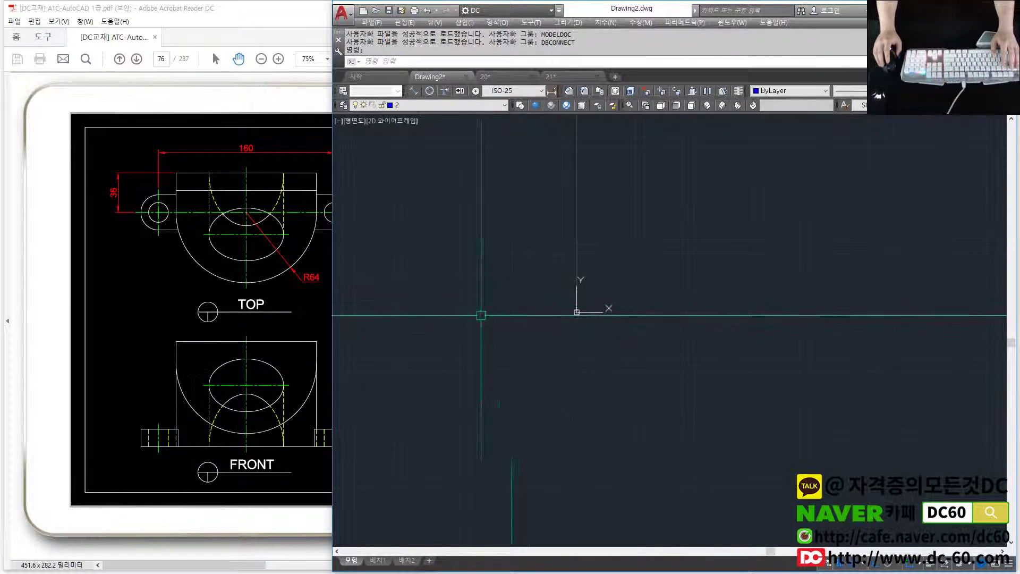
{"action": "left_click", "coordinate": [196, 314]}
{"action": "left_click_drag", "start_coordinate": [196, 314], "coordinate": [143, 314]}
{"action": "left_click", "coordinate": [572, 277]}
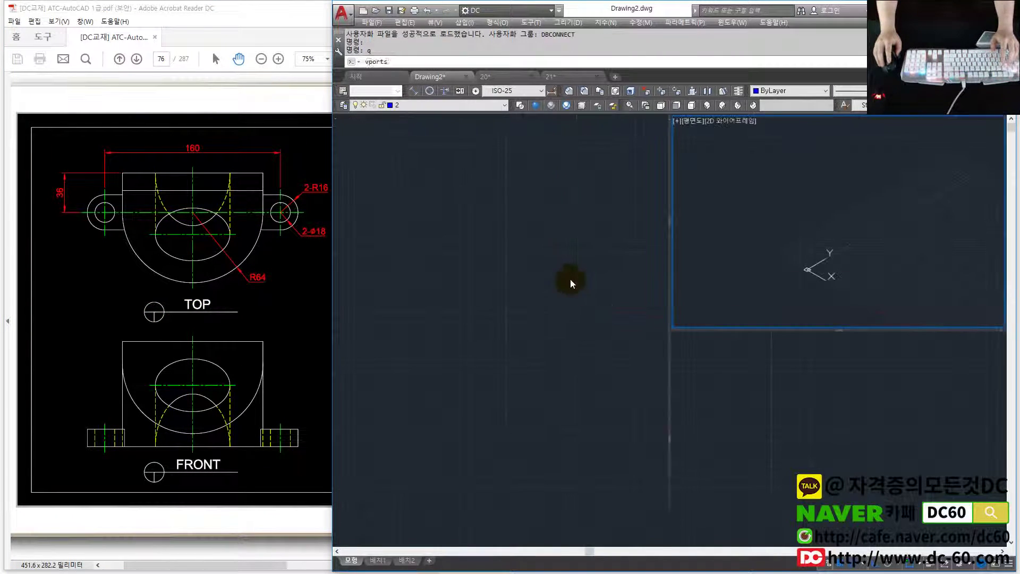
Zoom All in the upper-right viewport, then make the large left viewport active.
{"action": "left_click", "coordinate": [789, 209]}
{"action": "type", "text": "t"}
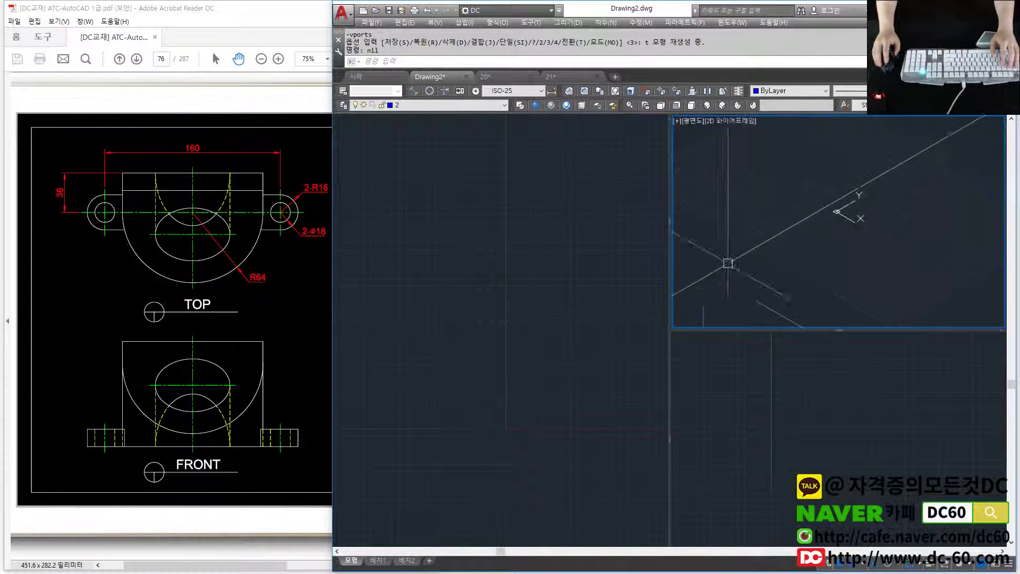
{"action": "type", "text": "z"}
{"action": "key", "text": "Return"}
{"action": "type", "text": "a"}
{"action": "key", "text": "Return"}
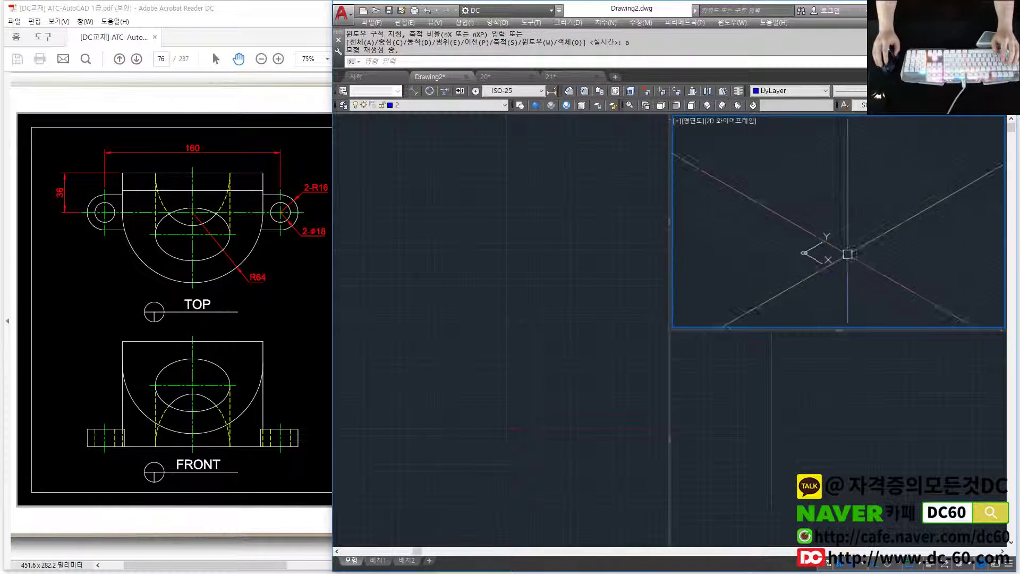
{"action": "left_click", "coordinate": [496, 349]}
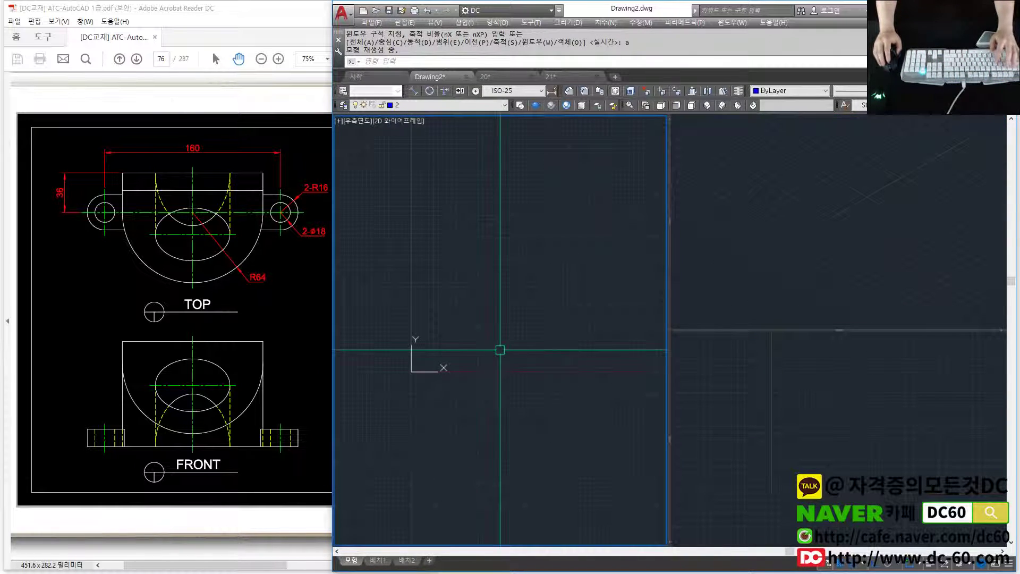
{"action": "type", "text": "rec"}
Draw a 160 by 100 rectangle with its first corner at the origin.
{"action": "key", "text": "Return"}
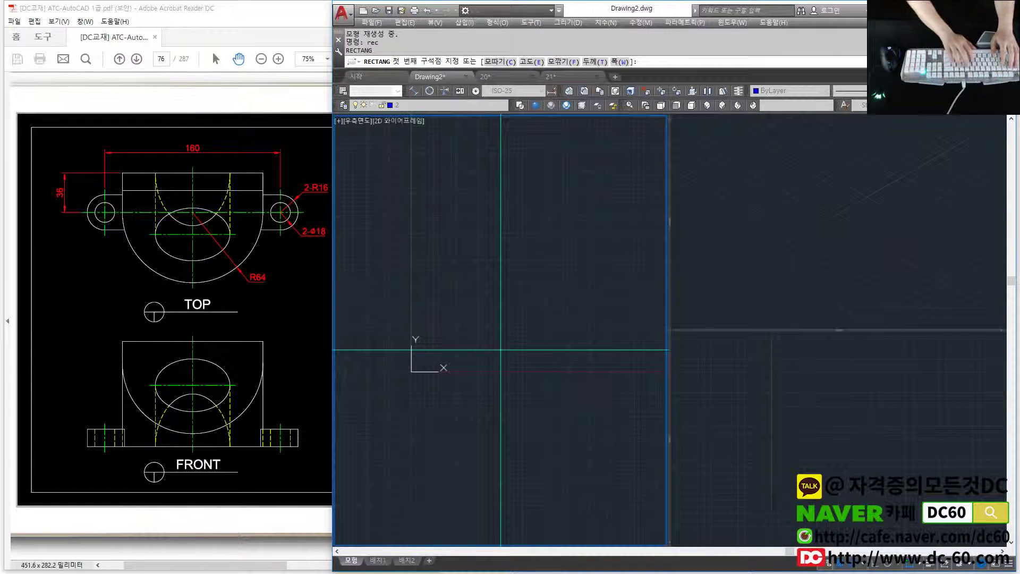
{"action": "type", "text": " 0,"}
{"action": "key", "text": "Return"}
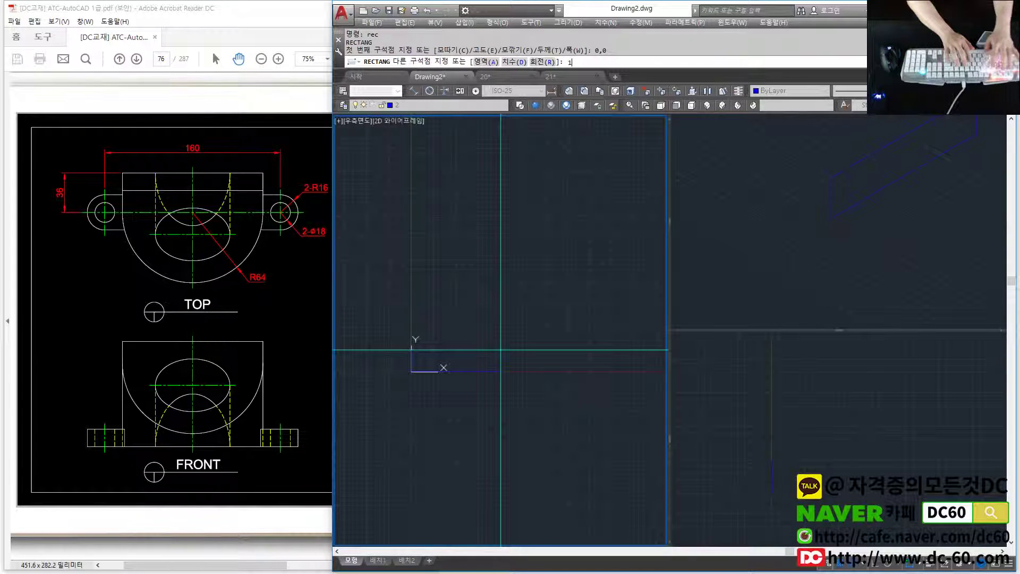
{"action": "type", "text": ",100"}
{"action": "key", "text": "Return"}
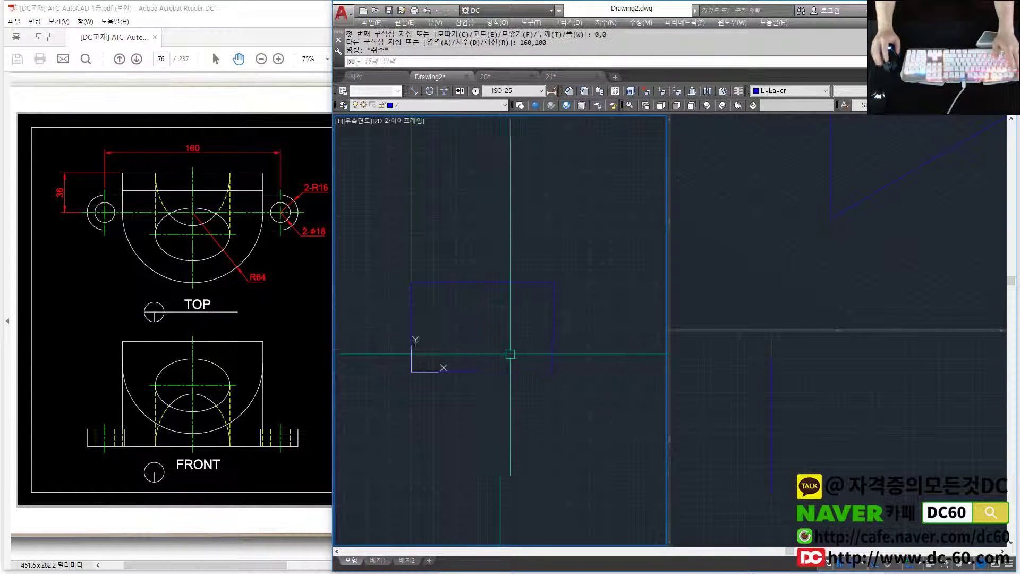
{"action": "key", "text": "Escape"}
{"action": "left_click", "coordinate": [547, 323]}
{"action": "left_click", "coordinate": [523, 399]}
{"action": "left_click", "coordinate": [448, 105]}
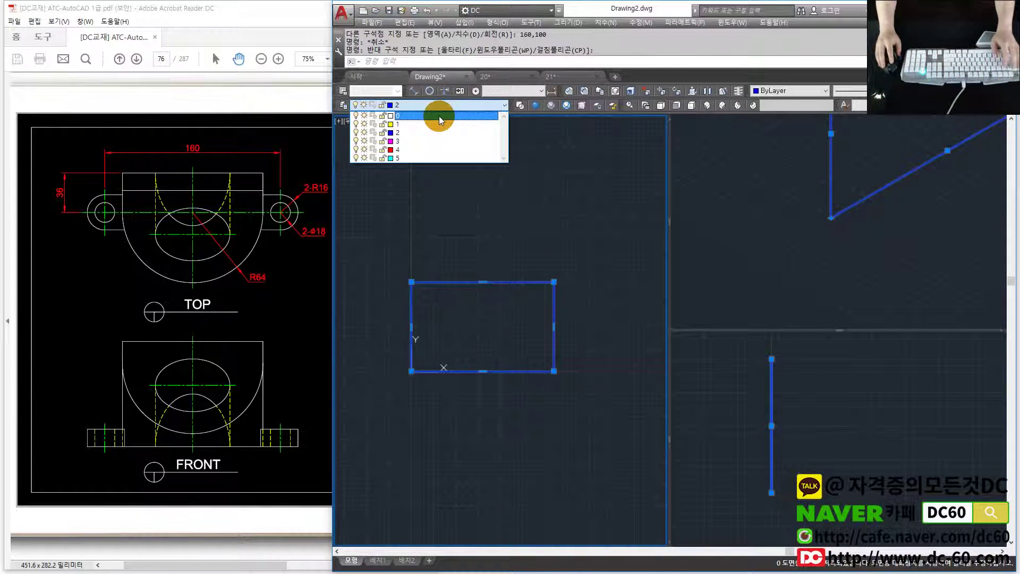
{"action": "key", "text": "Escape"}
{"action": "key", "text": "Escape"}
Explode the rectangle and offset its top edge 36 downward.
{"action": "type", "text": "x"}
{"action": "key", "text": "Return"}
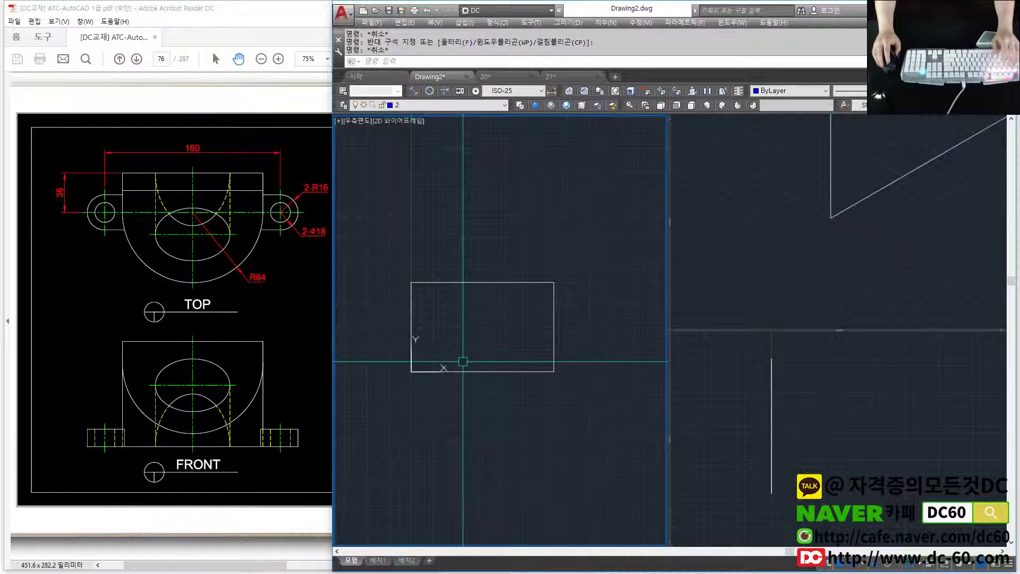
{"action": "left_click", "coordinate": [458, 372]}
{"action": "key", "text": "Return"}
{"action": "type", "text": "3"}
{"action": "key", "text": "Return"}
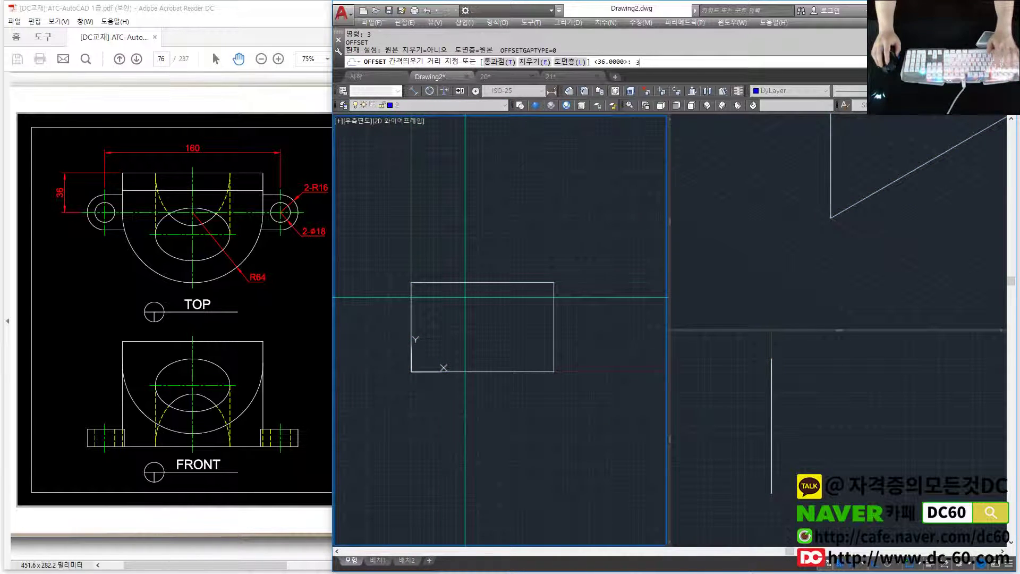
{"action": "key", "text": "Return"}
{"action": "left_click", "coordinate": [486, 283]}
{"action": "left_click", "coordinate": [488, 319]}
{"action": "key", "text": "Escape"}
Draw a vertical line from the bottom edge's midpoint to the top edge's midpoint.
{"action": "type", "text": "l"}
{"action": "key", "text": "Return"}
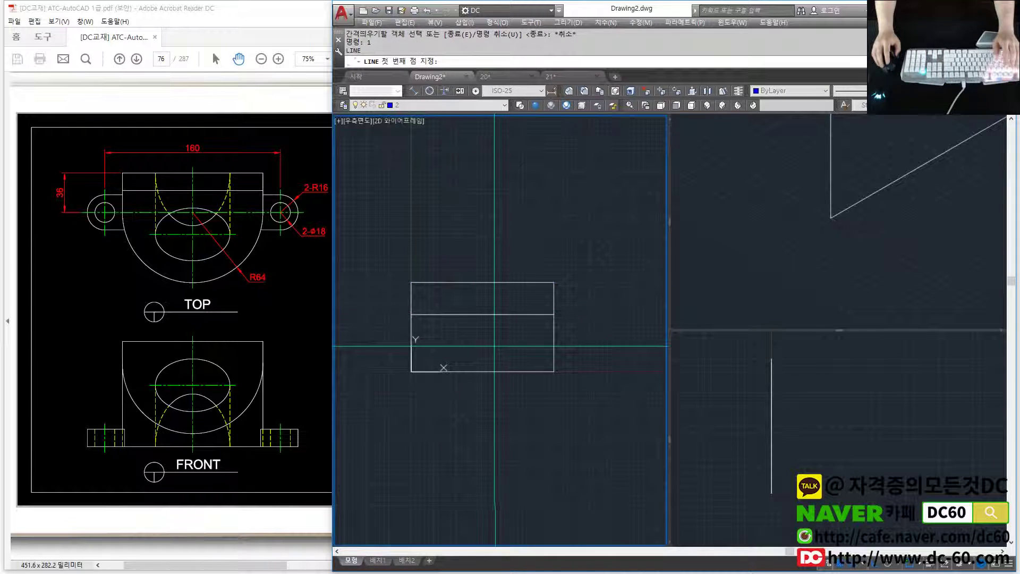
{"action": "right_click", "coordinate": [486, 343], "text": "shift"}
{"action": "left_click", "coordinate": [526, 164]}
{"action": "left_click", "coordinate": [547, 372]}
{"action": "right_click", "coordinate": [485, 289], "text": "shift"}
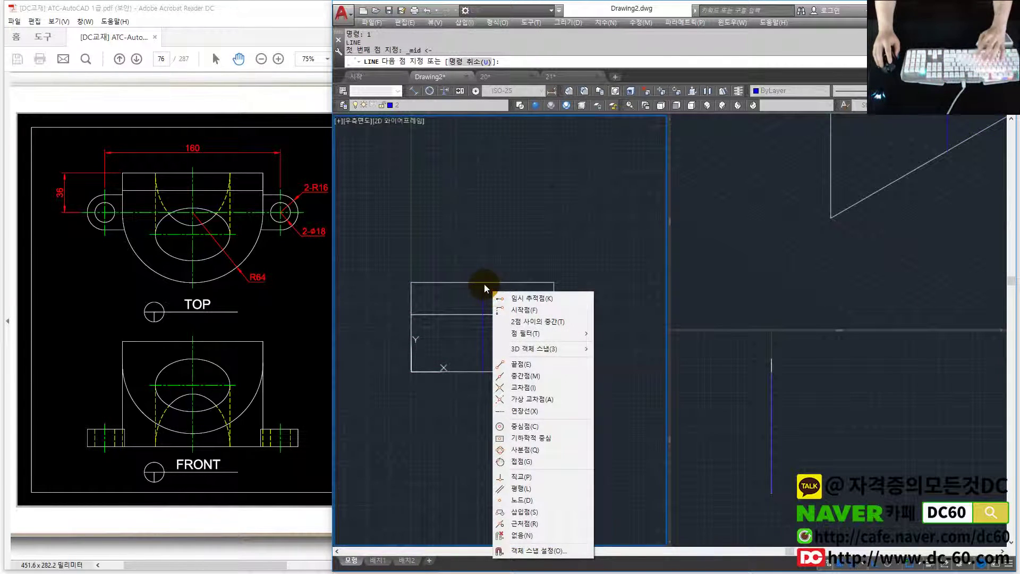
{"action": "left_click", "coordinate": [525, 376]}
{"action": "left_click", "coordinate": [483, 282]}
{"action": "key", "text": "Escape"}
{"action": "key", "text": "Escape"}
{"action": "left_click", "coordinate": [439, 104]}
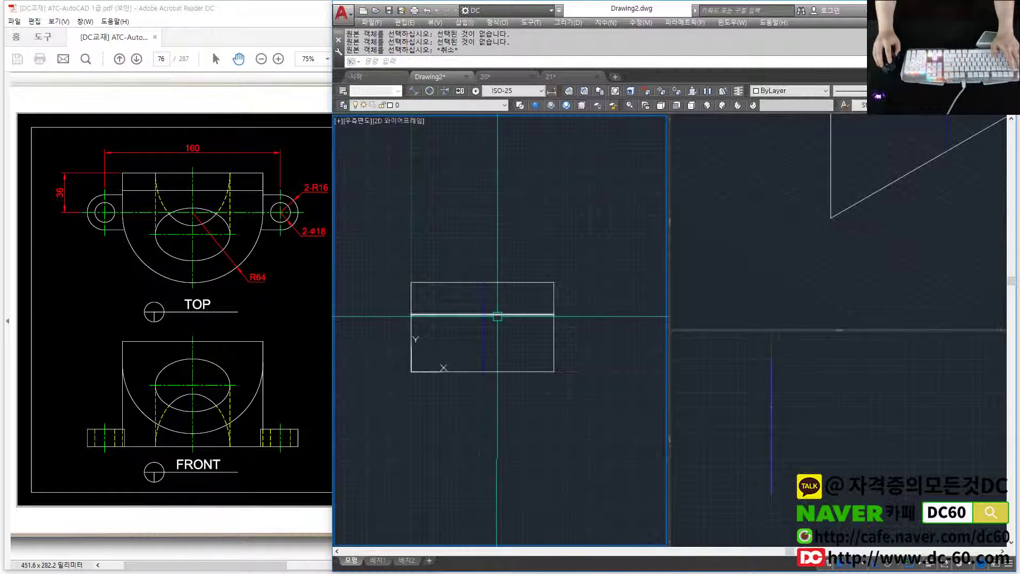
Move the rectangle and its inner lines left by 80 so the midline sits on the origin.
{"action": "type", "text": "m"}
{"action": "key", "text": "space"}
{"action": "middle_click_drag", "start_coordinate": [464, 303], "coordinate": [489, 288]}
{"action": "left_click", "coordinate": [421, 255]}
{"action": "left_click", "coordinate": [599, 372]}
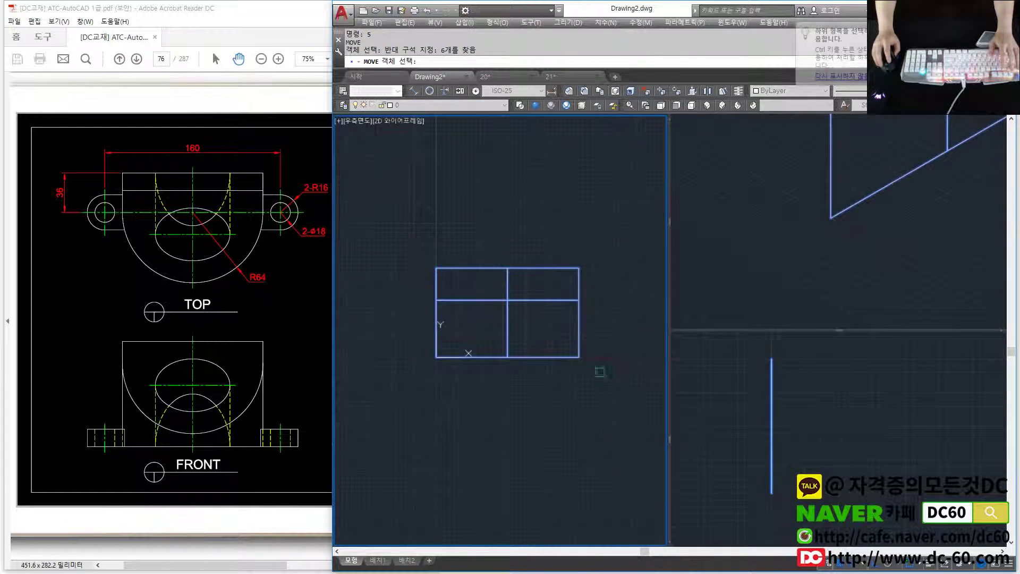
{"action": "key", "text": "space"}
{"action": "left_click", "coordinate": [508, 357]}
{"action": "left_click", "coordinate": [435, 357]}
{"action": "middle_click_drag", "start_coordinate": [436, 357], "coordinate": [490, 388]}
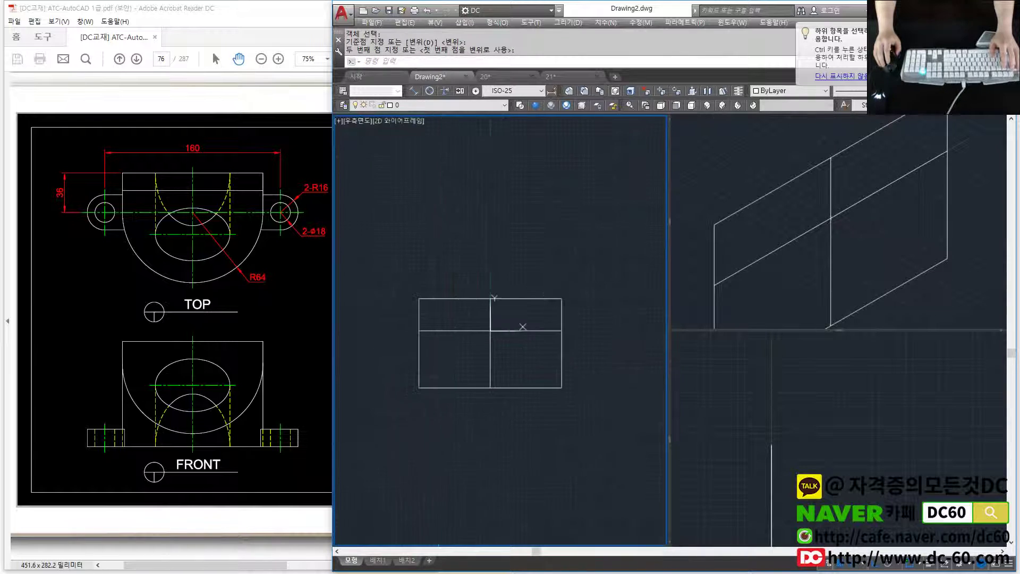
{"action": "scroll", "coordinate": [473, 346], "scroll_direction": "up", "scroll_amount": 2}
Make layer 1 current and check the reference PDF.
{"action": "left_click", "coordinate": [396, 105]}
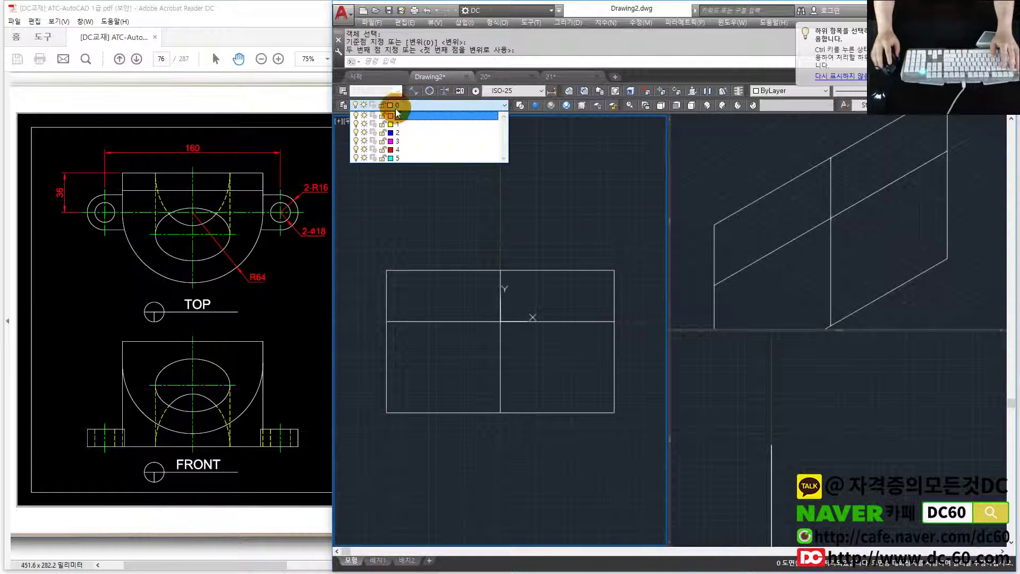
{"action": "left_click", "coordinate": [396, 111]}
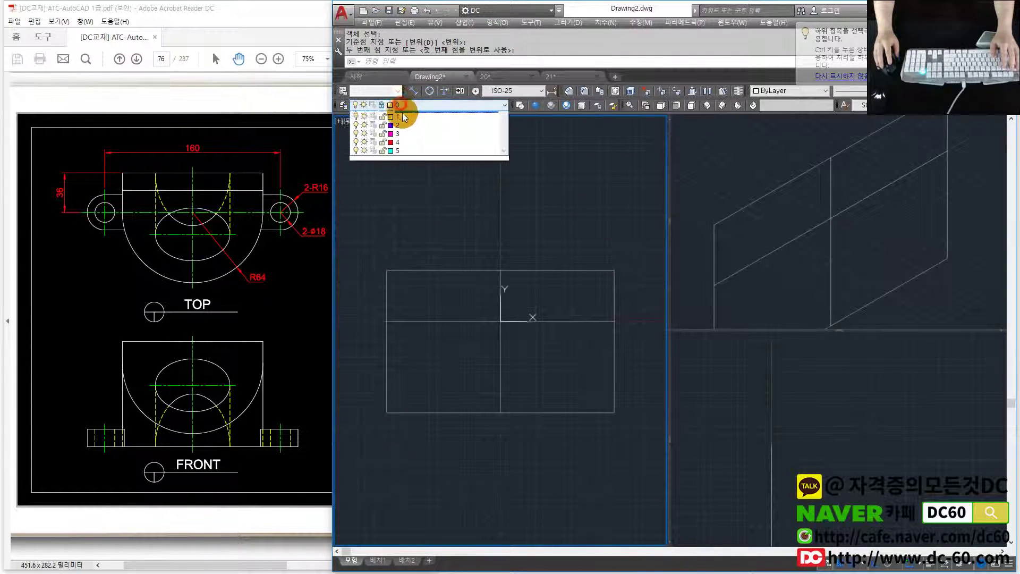
{"action": "left_click", "coordinate": [404, 117]}
{"action": "left_click", "coordinate": [238, 316]}
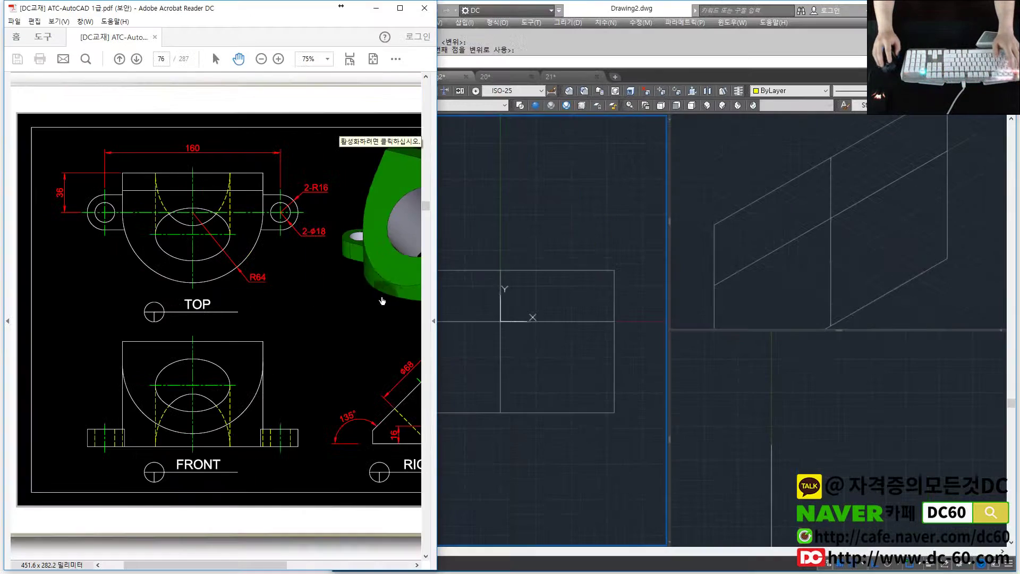
{"action": "left_click", "coordinate": [563, 335]}
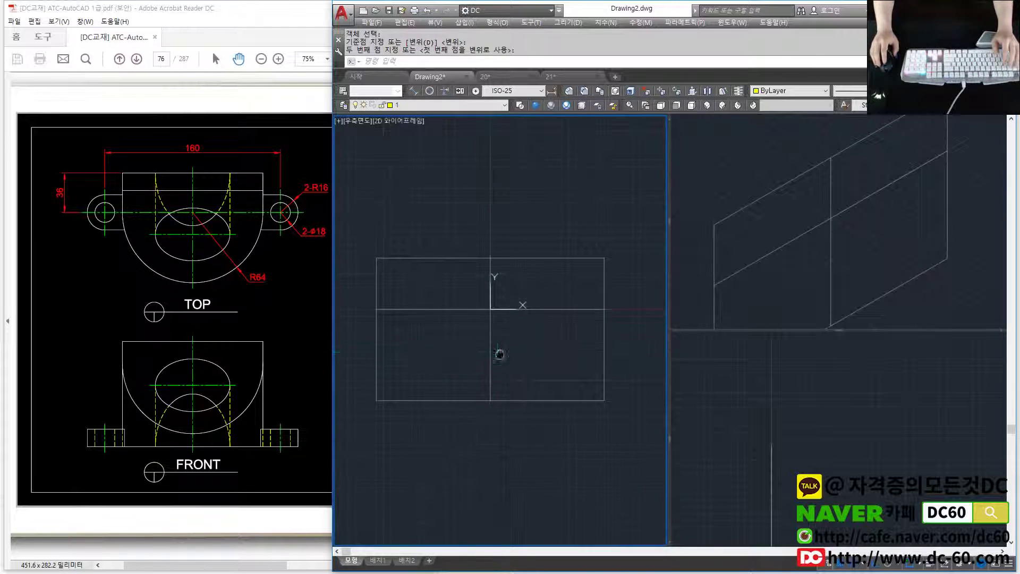
{"action": "type", "text": "c"}
Draw an R64 circle at the origin with vertical lines rising from its left and right quadrants.
{"action": "key", "text": "Return"}
{"action": "left_click", "coordinate": [513, 316]}
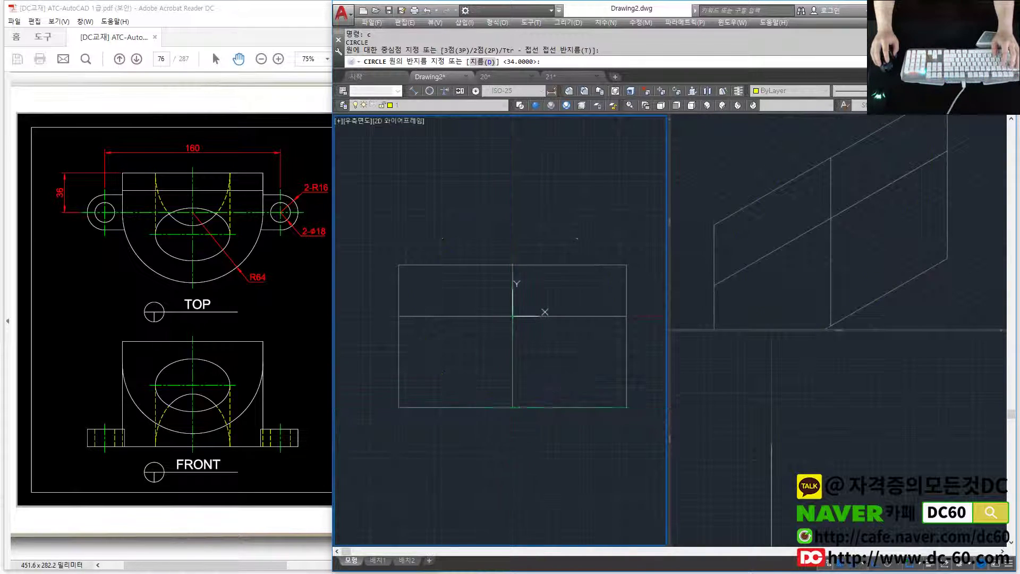
{"action": "type", "text": "1"}
{"action": "key", "text": "Return"}
{"action": "left_click", "coordinate": [421, 316]}
{"action": "left_click", "coordinate": [421, 205]}
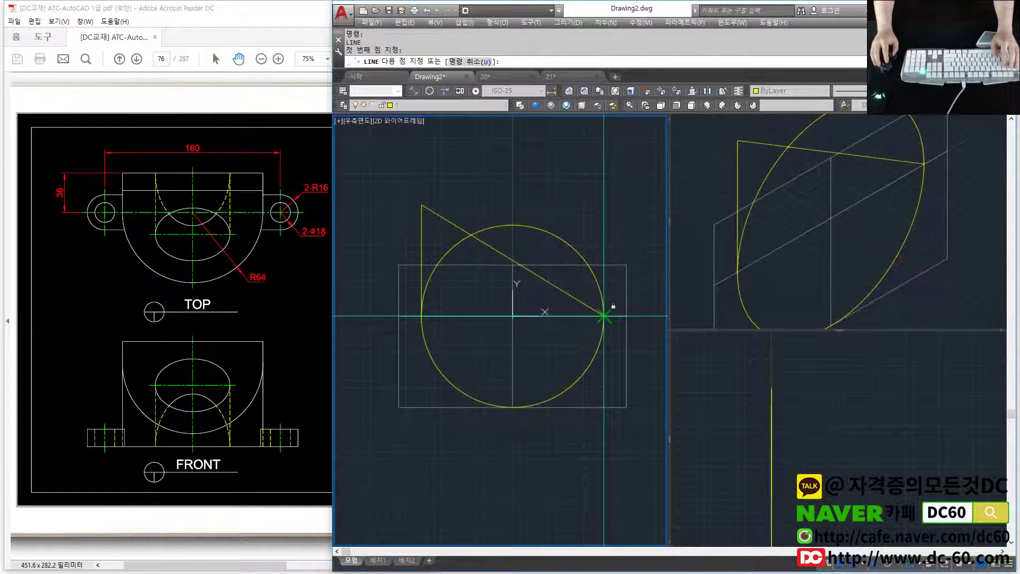
{"action": "key", "text": "Escape"}
{"action": "key", "text": "Return"}
{"action": "left_click", "coordinate": [603, 316]}
{"action": "left_click", "coordinate": [603, 218]}
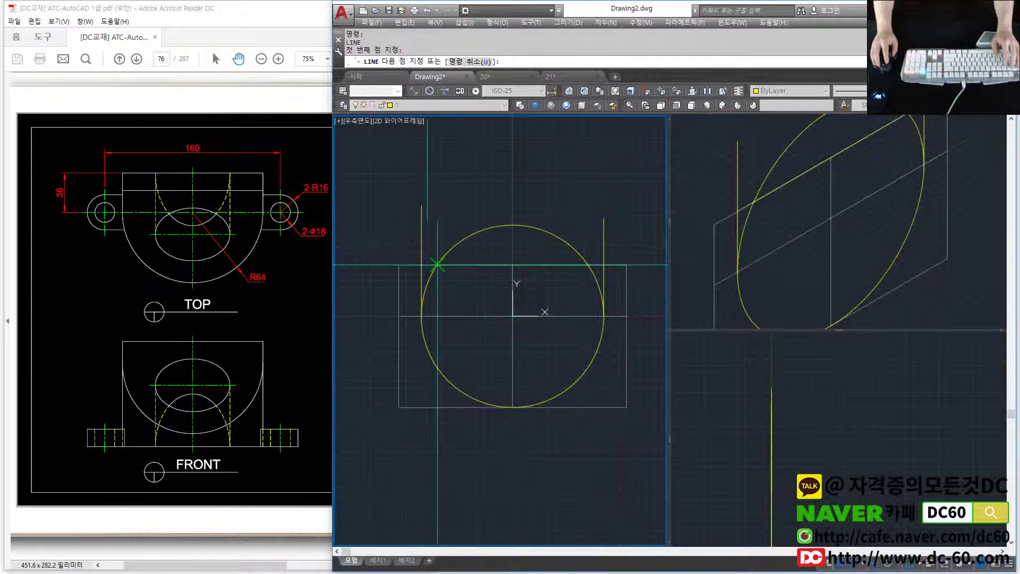
{"action": "key", "text": "Escape"}
Trim away the circle's upper half and the side lines above the top edge.
{"action": "type", "text": "tr"}
{"action": "key", "text": "space"}
{"action": "key", "text": "space"}
{"action": "left_click", "coordinate": [422, 234]}
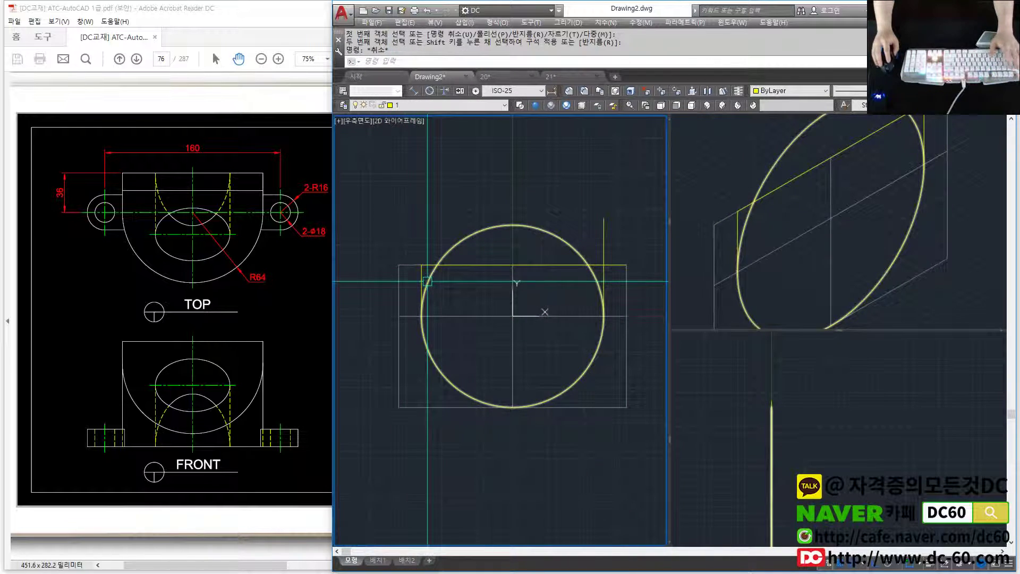
{"action": "left_click", "coordinate": [425, 290]}
{"action": "left_click", "coordinate": [604, 242]}
{"action": "left_click", "coordinate": [512, 226]}
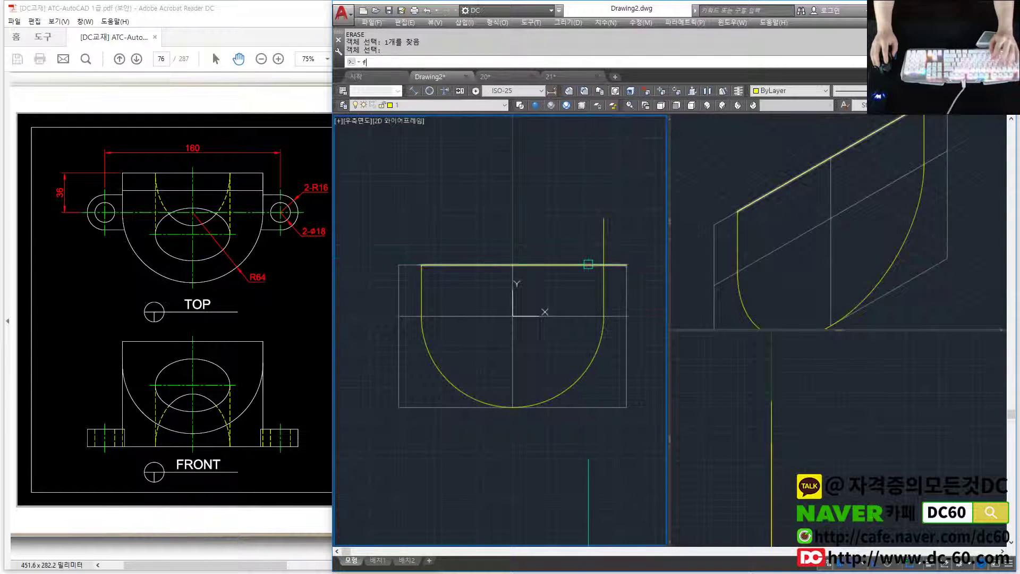
{"action": "key", "text": "space"}
{"action": "type", "text": "f"}
{"action": "key", "text": "space"}
{"action": "key", "text": "Escape"}
Convert the U-shaped outline into a region.
{"action": "middle_click_drag", "start_coordinate": [517, 289], "coordinate": [490, 281]}
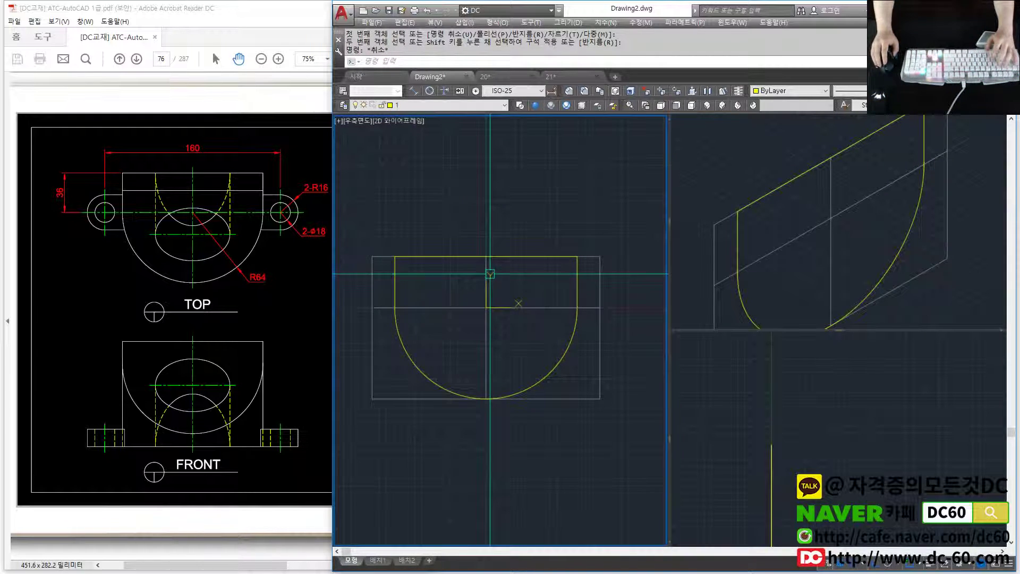
{"action": "type", "text": "g"}
{"action": "key", "text": "Escape"}
{"action": "middle_click_drag", "start_coordinate": [603, 399], "coordinate": [574, 402]}
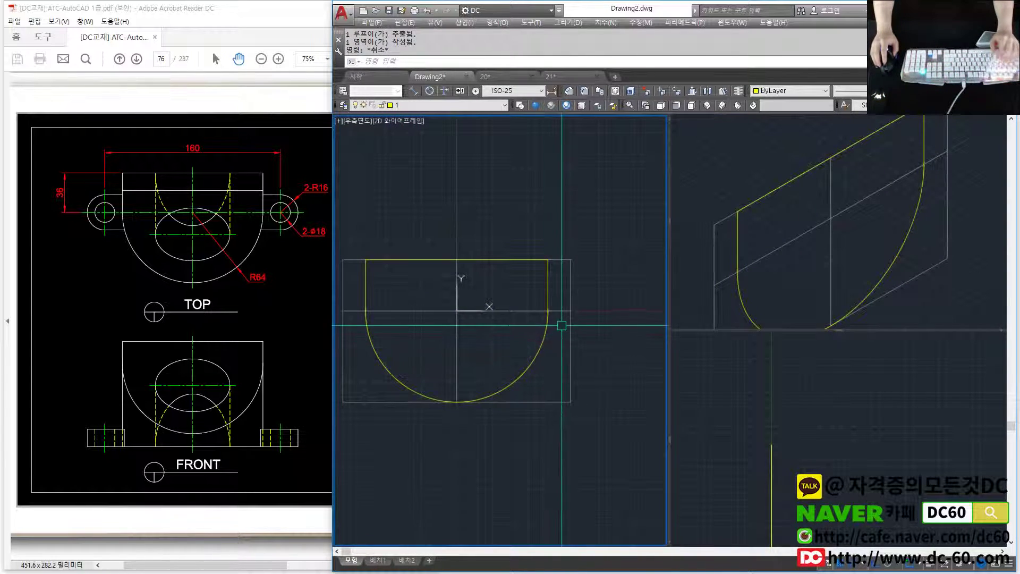
{"action": "type", "text": "c"}
{"action": "key", "text": "space"}
Draw the lug's size-8 hole circle and its straight and angled edge lines.
{"action": "left_click", "coordinate": [571, 310]}
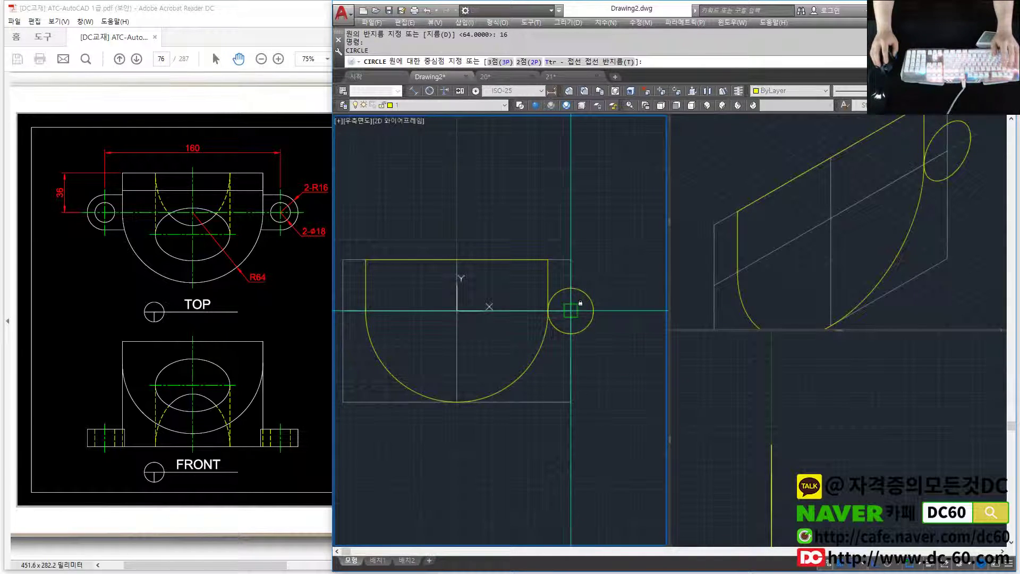
{"action": "type", "text": "8"}
{"action": "key", "text": "space"}
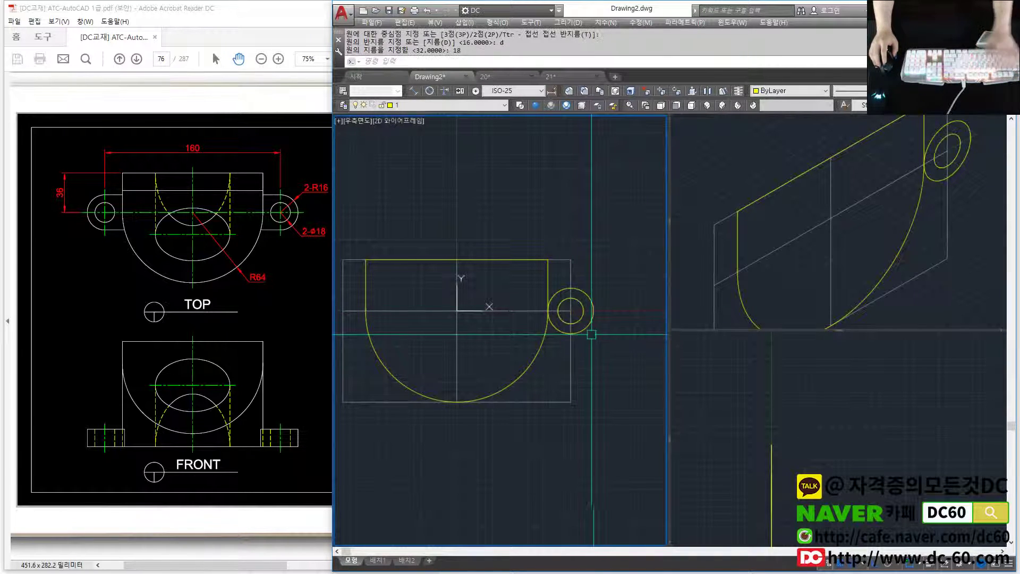
{"action": "middle_click_drag", "start_coordinate": [593, 334], "coordinate": [611, 334]}
{"action": "type", "text": "l"}
{"action": "key", "text": "space"}
{"action": "left_click", "coordinate": [588, 287]}
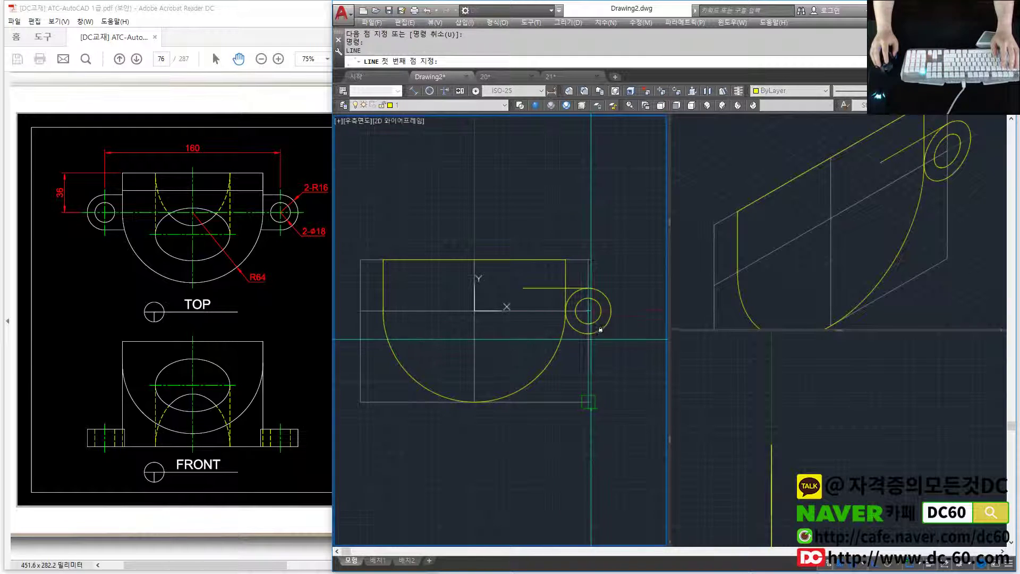
{"action": "key", "text": "space"}
{"action": "key", "text": "space"}
{"action": "left_click", "coordinate": [524, 287]}
{"action": "left_click", "coordinate": [504, 333]}
Trim the hole circle's inner arc and window the profile to create two regions.
{"action": "key", "text": "space"}
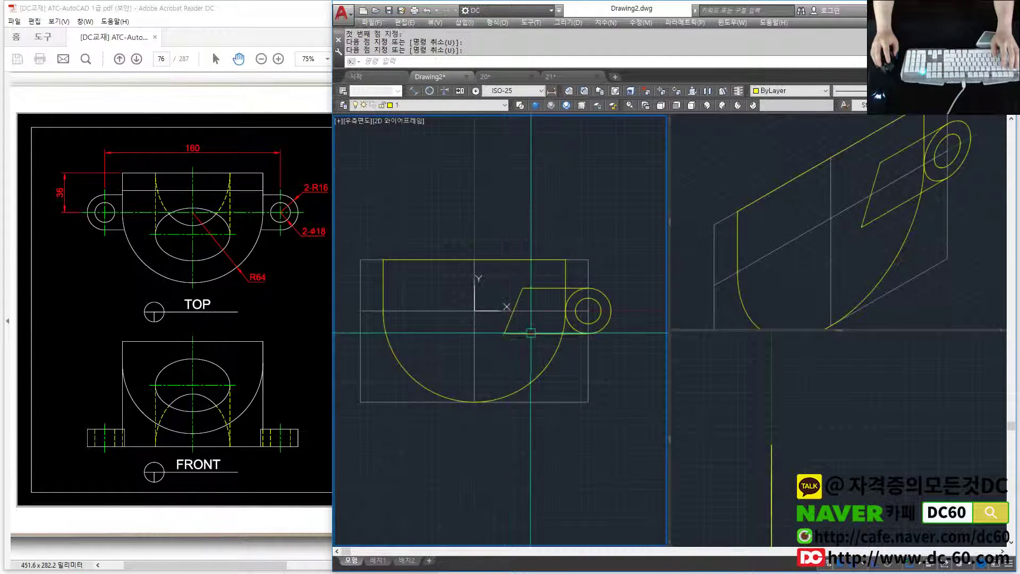
{"action": "type", "text": "tr"}
{"action": "key", "text": "space"}
{"action": "left_click", "coordinate": [566, 311]}
{"action": "key", "text": "Escape"}
{"action": "type", "text": "reg"}
{"action": "key", "text": "space"}
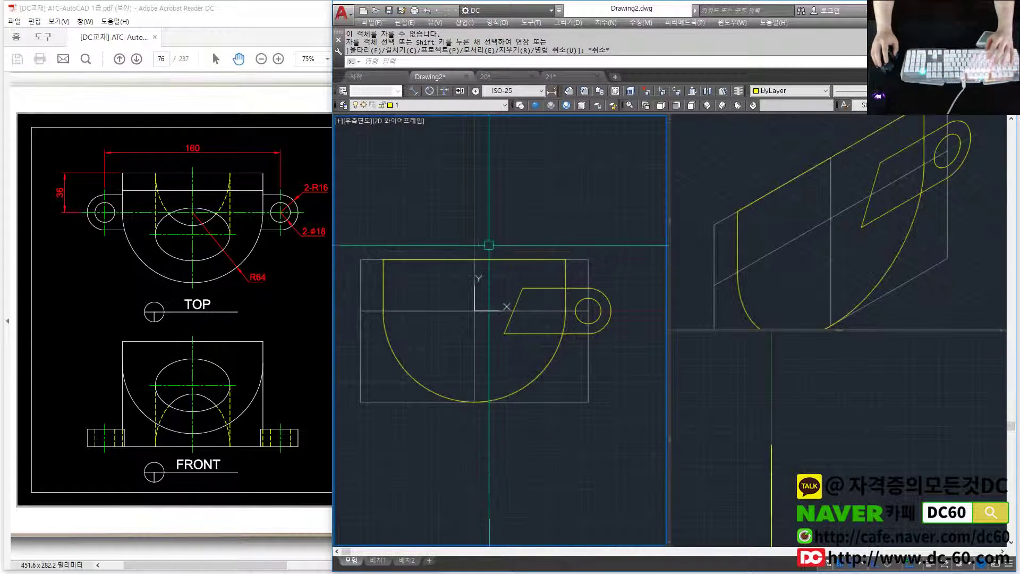
{"action": "left_click", "coordinate": [485, 231]}
{"action": "left_click", "coordinate": [620, 353]}
{"action": "key", "text": "space"}
{"action": "middle_click_drag", "start_coordinate": [451, 320], "coordinate": [476, 314]}
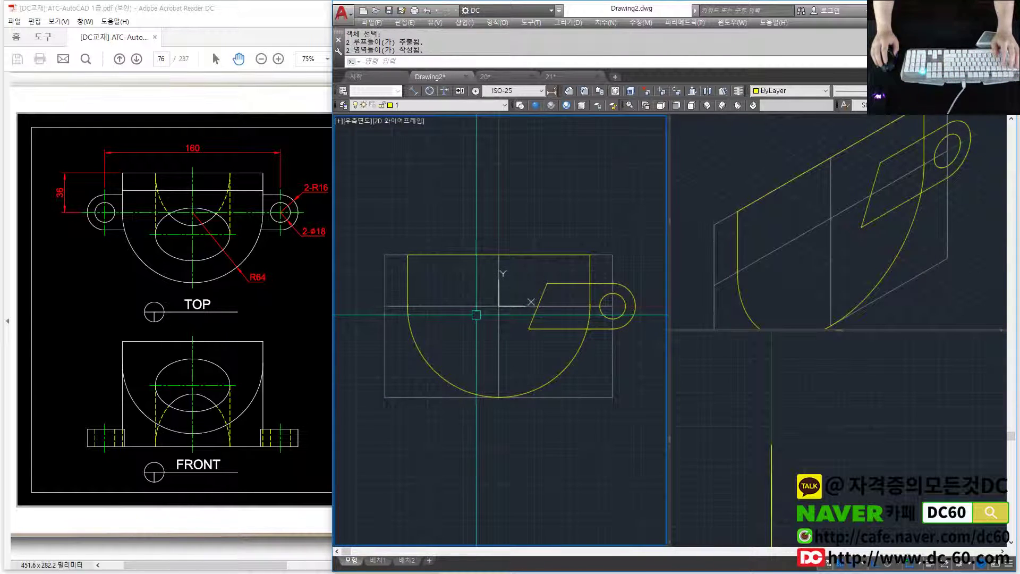
{"action": "middle_click_drag", "start_coordinate": [592, 321], "coordinate": [551, 326]}
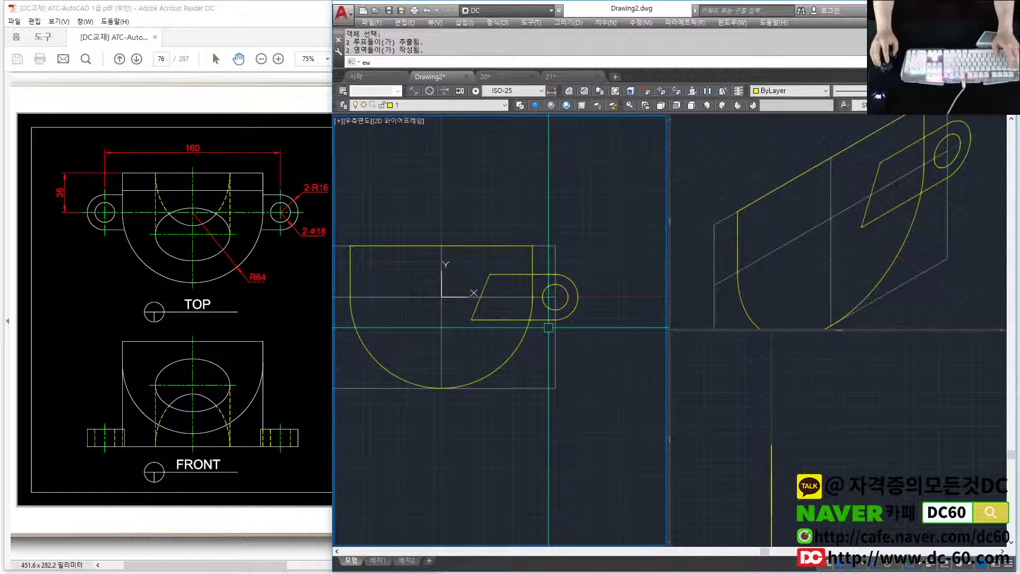
{"action": "scroll", "coordinate": [549, 327], "scroll_direction": "down", "scroll_amount": 3}
{"action": "key", "text": "Escape"}
{"action": "key", "text": "Escape"}
Set the upper-right viewport to a shaded SE Isometric view.
{"action": "left_click", "coordinate": [797, 277]}
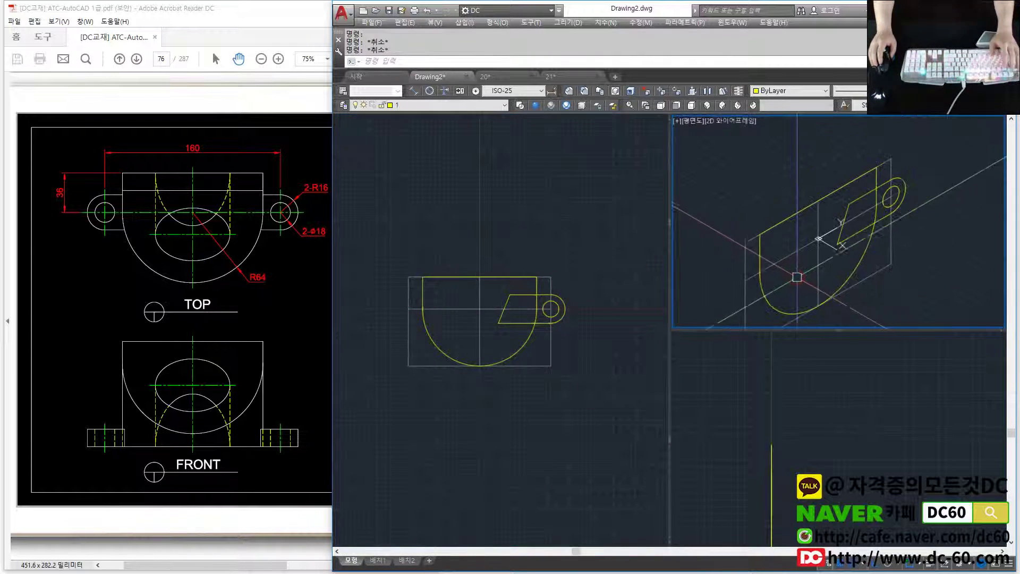
{"action": "key", "text": "Return"}
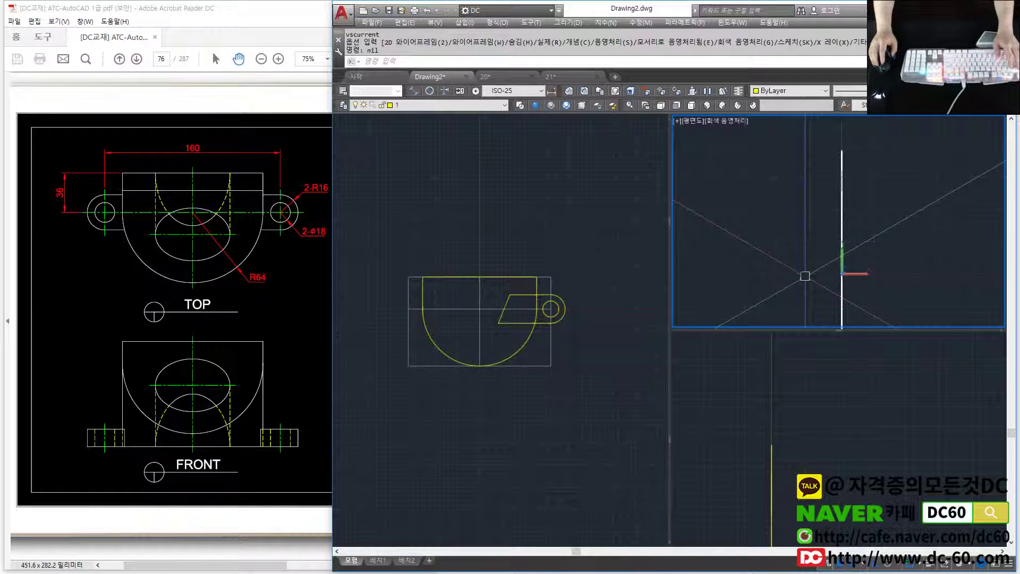
{"action": "key", "text": "p"}
{"action": "key", "text": "space"}
{"action": "left_click_drag", "start_coordinate": [807, 263], "coordinate": [796, 246]}
{"action": "key", "text": "Escape"}
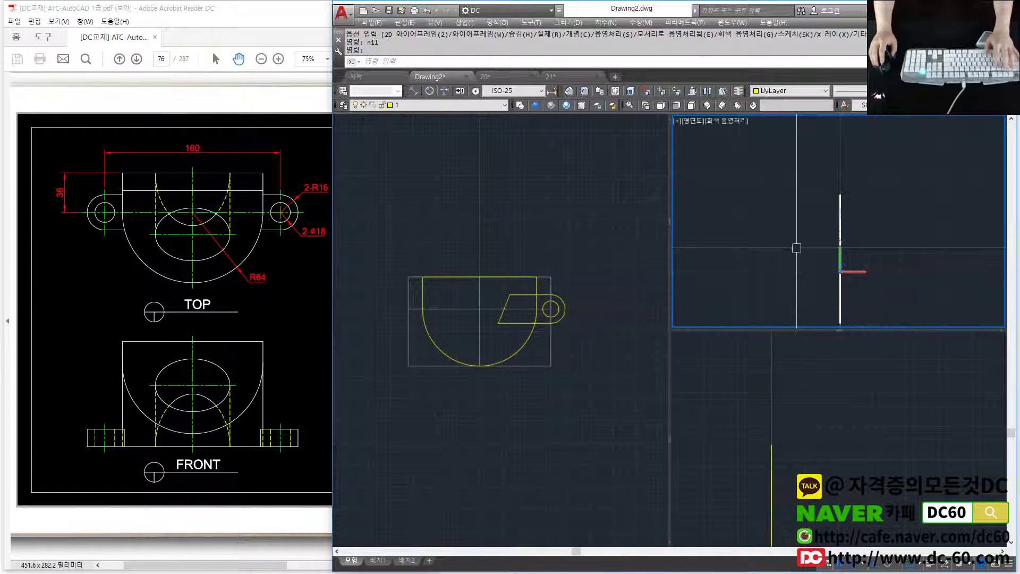
{"action": "type", "text": "8"}
{"action": "key", "text": "Return"}
Switch the isometric viewport back to 2D Wireframe.
{"action": "key", "text": "ctrl+r"}
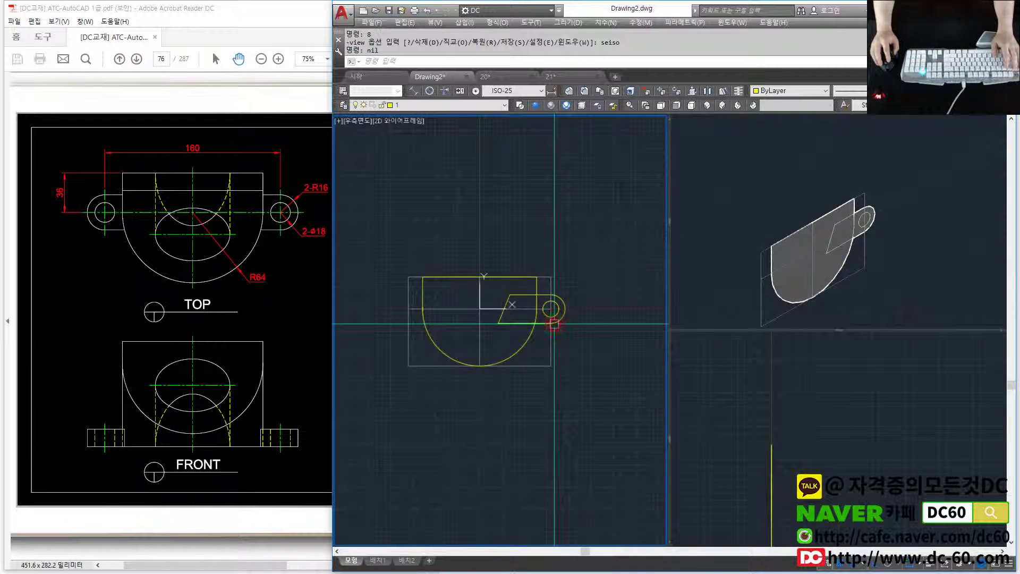
{"action": "left_click", "coordinate": [734, 253]}
{"action": "key", "text": "2"}
{"action": "key", "text": "space"}
{"action": "key", "text": "Escape"}
Set the main viewport to the Right view, then the Front view.
{"action": "left_click", "coordinate": [552, 313]}
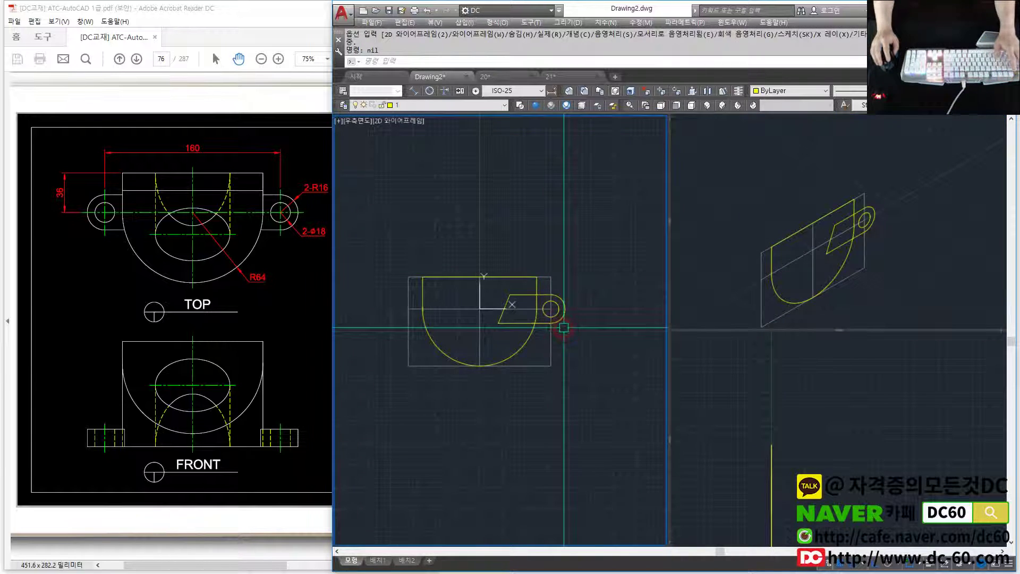
{"action": "key", "text": "y"}
{"action": "key", "text": "space"}
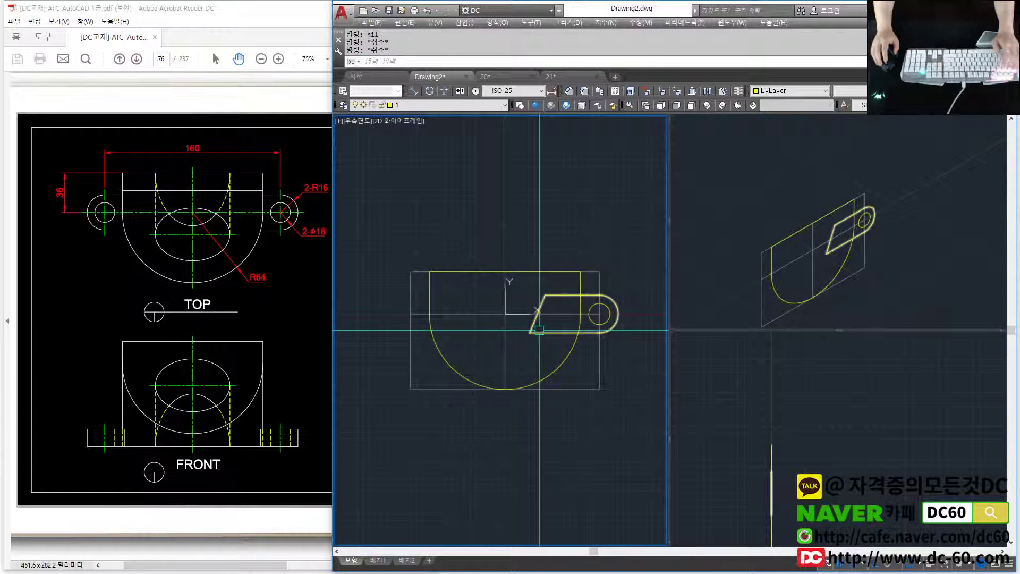
{"action": "key", "text": "g"}
{"action": "key", "text": "space"}
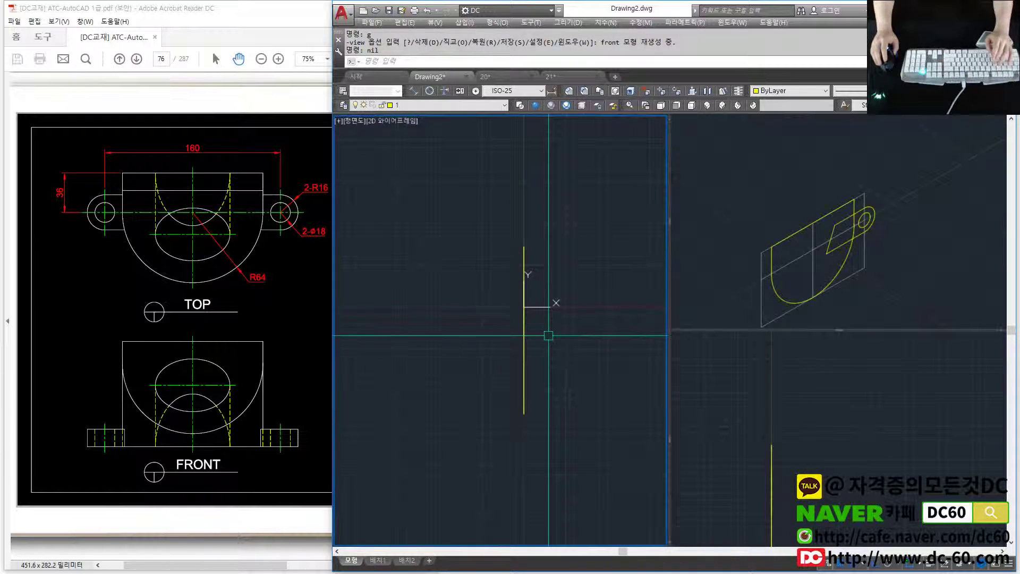
Confirm layer 1 stays current and start rotating the profile objects.
{"action": "type", "text": "r"}
{"action": "key", "text": "Escape"}
{"action": "key", "text": "Escape"}
{"action": "left_click", "coordinate": [367, 106]}
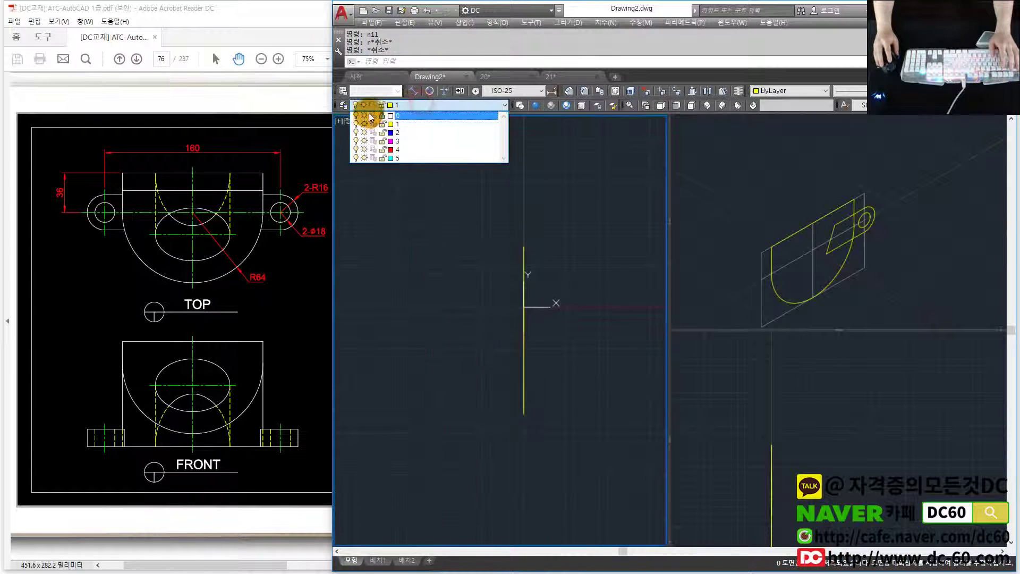
{"action": "left_click", "coordinate": [393, 124]}
{"action": "type", "text": "r"}
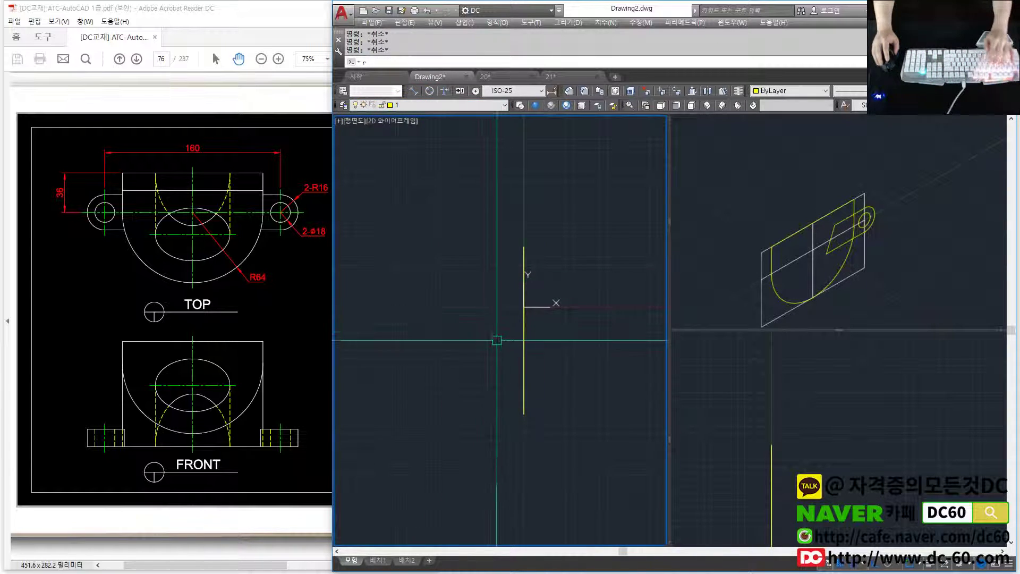
{"action": "key", "text": "Return"}
Rotate the profile 90° about its bottom end so it lies flat.
{"action": "left_click", "coordinate": [530, 410]}
{"action": "left_click", "coordinate": [485, 243]}
{"action": "key", "text": "Return"}
{"action": "left_click", "coordinate": [524, 413]}
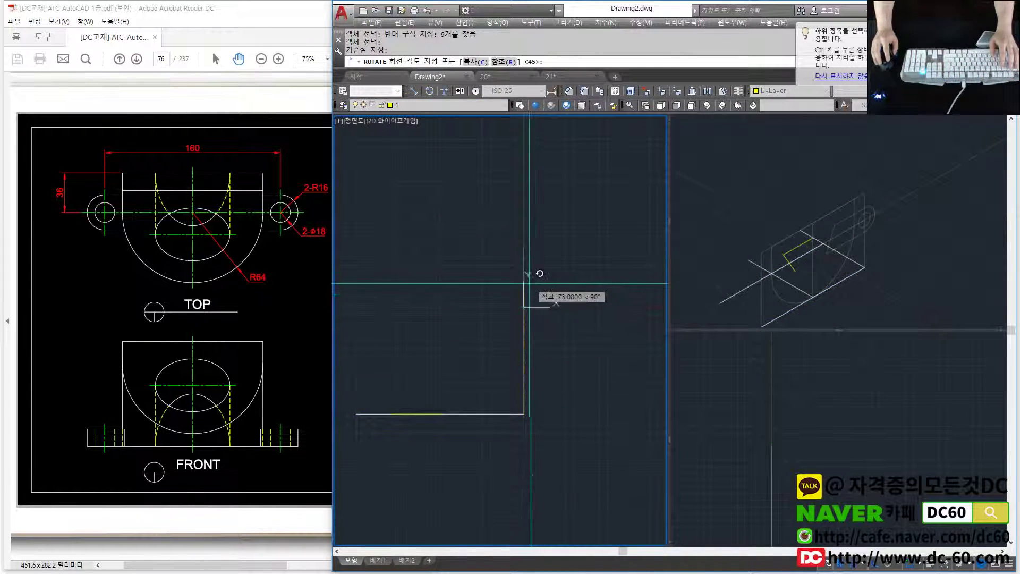
{"action": "left_click", "coordinate": [529, 283]}
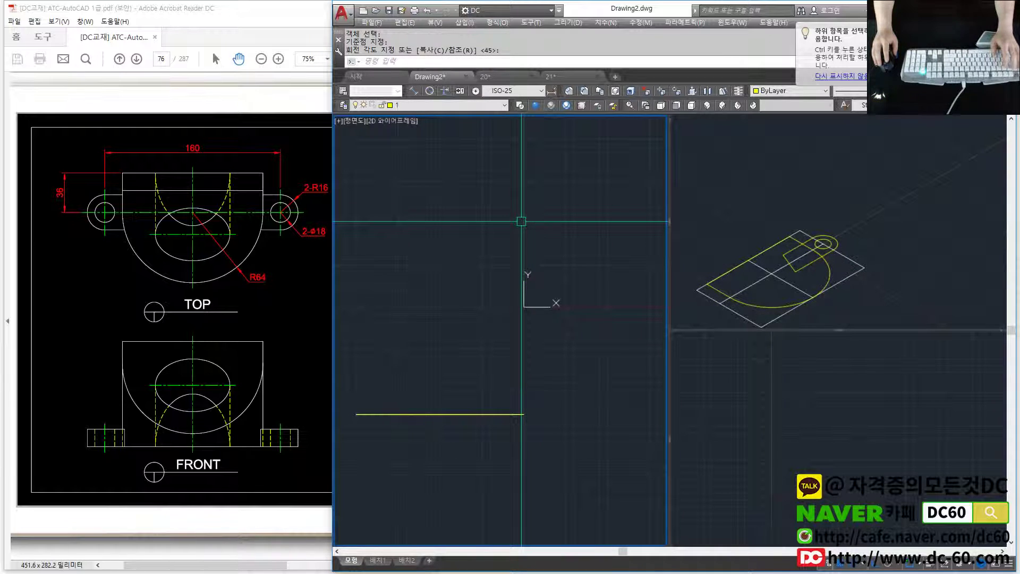
Switch to the top view and rotate the profile another 90° to match the reference.
{"action": "key", "text": "Escape"}
{"action": "key", "text": "Escape"}
{"action": "scroll", "coordinate": [456, 264], "scroll_direction": "down", "scroll_amount": 3}
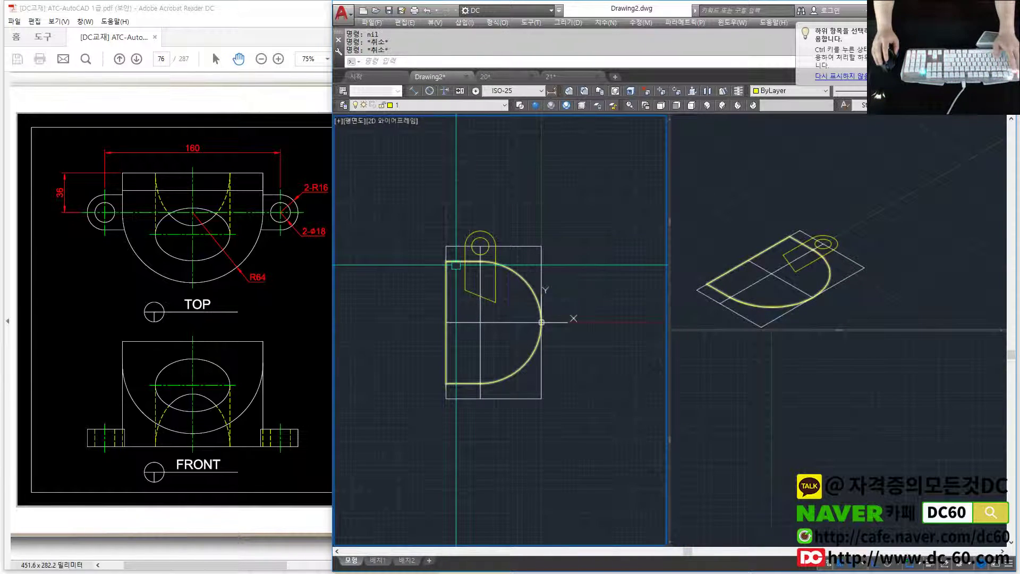
{"action": "key", "text": "Return"}
{"action": "left_click", "coordinate": [415, 204]}
{"action": "left_click", "coordinate": [545, 401]}
{"action": "key", "text": "Return"}
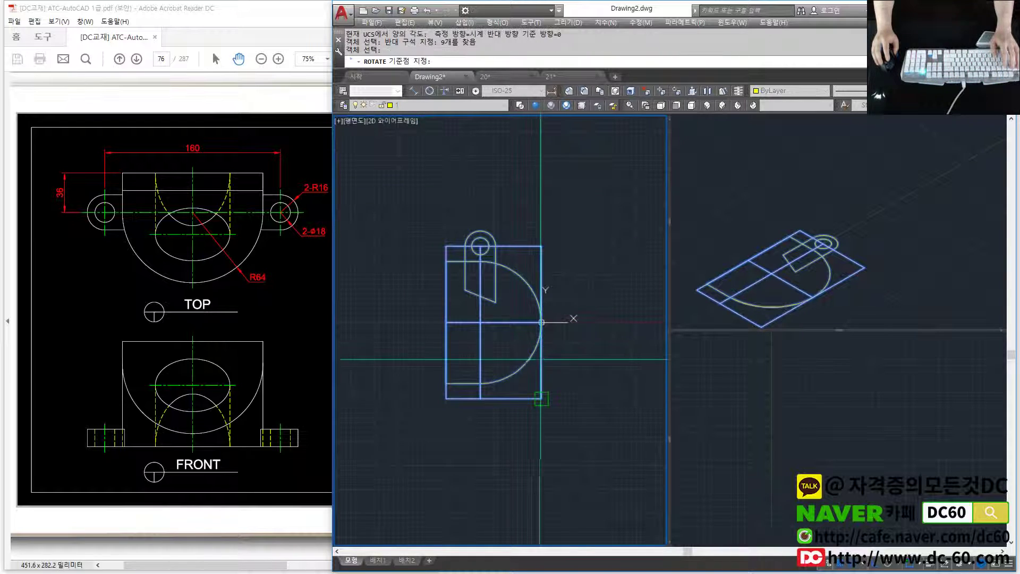
{"action": "left_click", "coordinate": [542, 322]}
{"action": "key", "text": "Return"}
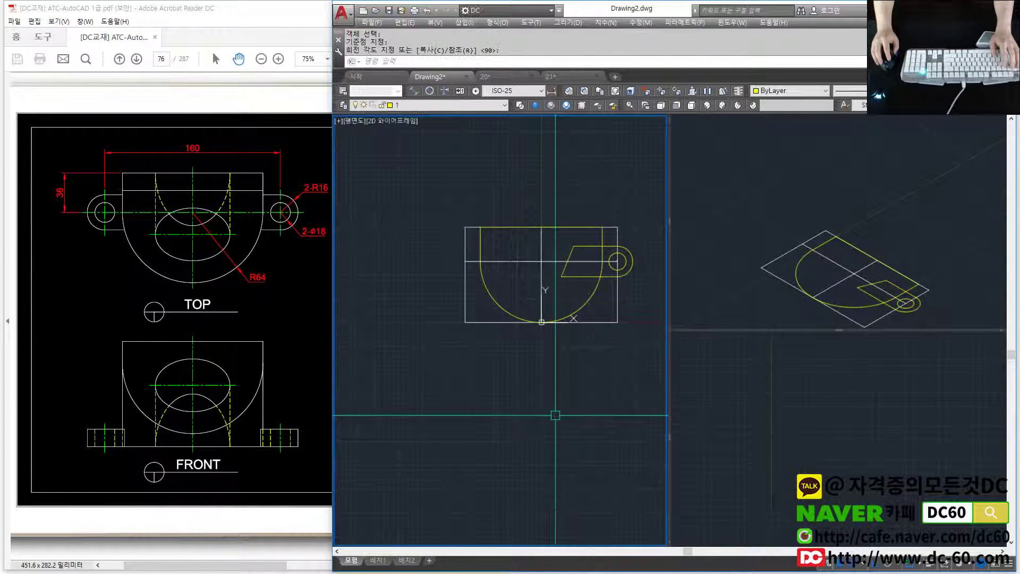
Move the profile from the arc's bottom point onto the origin 0,0.
{"action": "middle_click_drag", "start_coordinate": [555, 415], "coordinate": [545, 425]}
{"action": "type", "text": "m"}
{"action": "key", "text": "Return"}
{"action": "left_click", "coordinate": [426, 212]}
{"action": "left_click", "coordinate": [617, 336]}
{"action": "key", "text": "Return"}
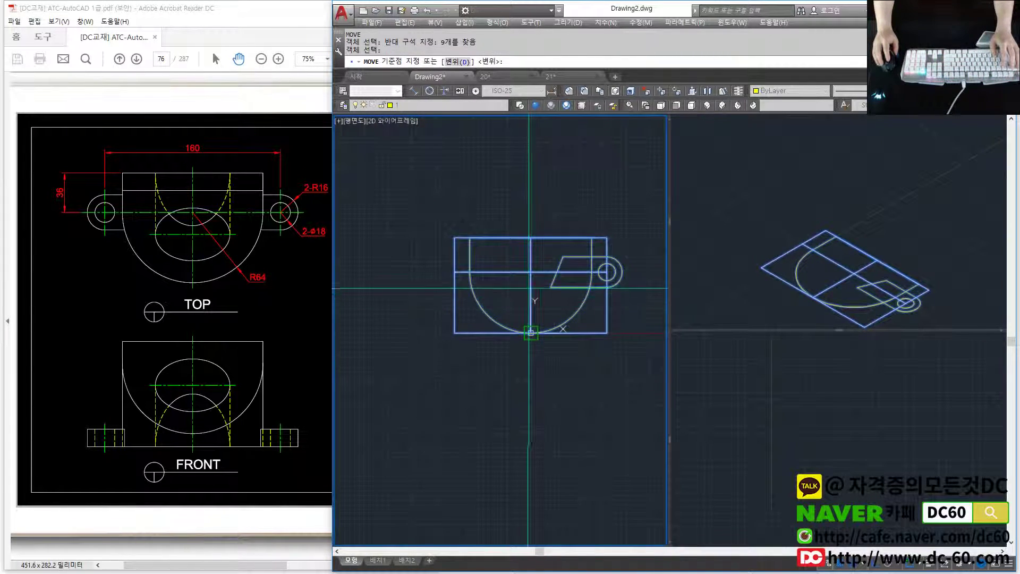
{"action": "left_click", "coordinate": [531, 333]}
{"action": "key", "text": "Return"}
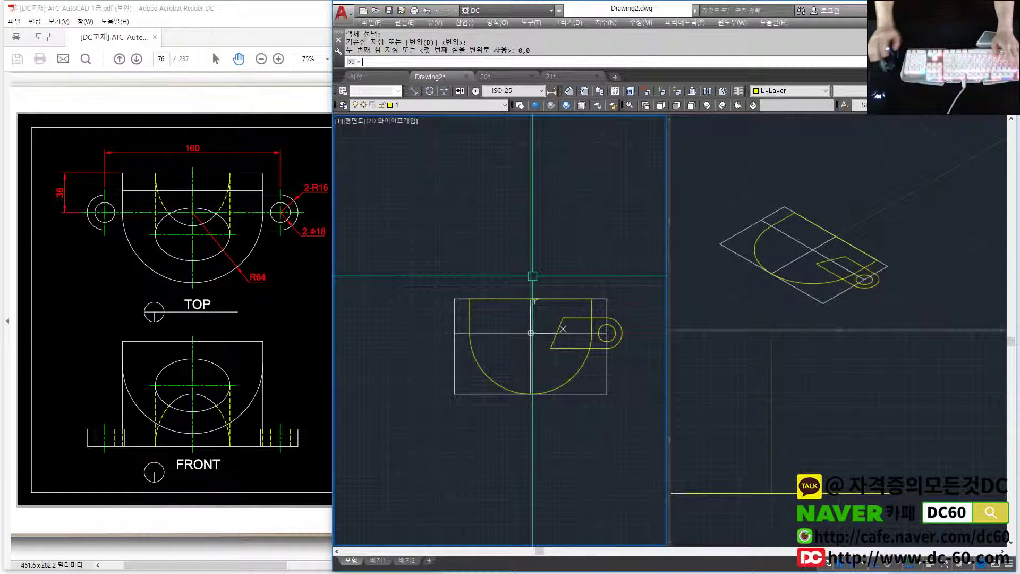
{"action": "key", "text": "Escape"}
{"action": "scroll", "coordinate": [510, 266], "scroll_direction": "up", "scroll_amount": 2}
{"action": "scroll", "coordinate": [509, 263], "scroll_direction": "up", "scroll_amount": 1}
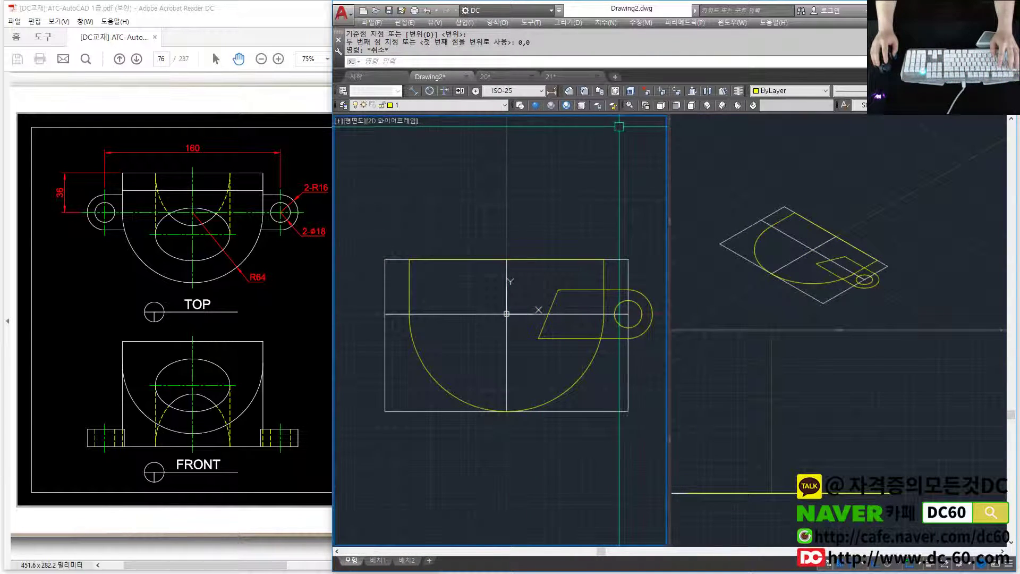
Lock layer 0, then make a first extrusion attempt on the lug that gets cancelled.
{"action": "left_click", "coordinate": [592, 105]}
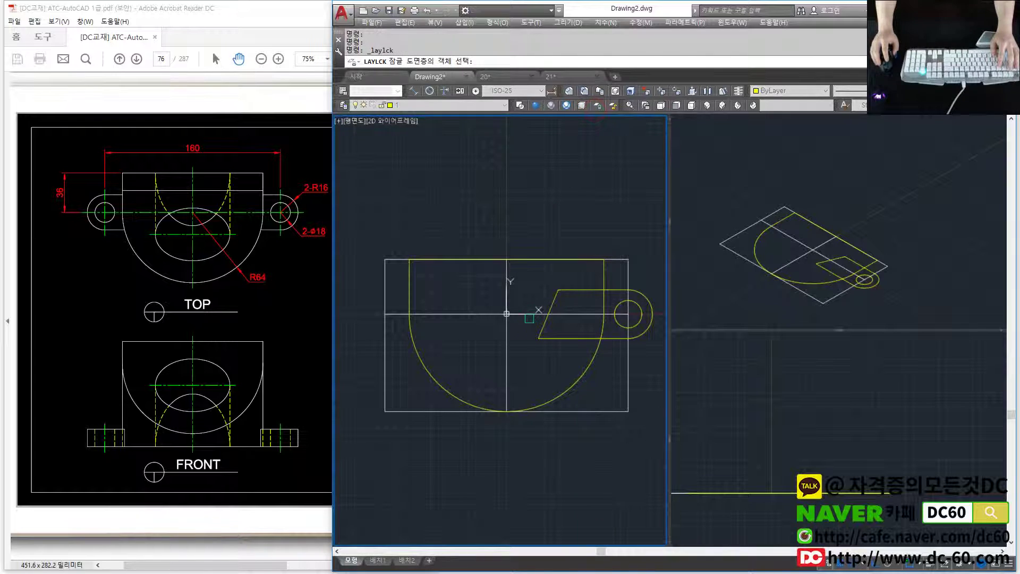
{"action": "left_click", "coordinate": [521, 314]}
{"action": "middle_click_drag", "start_coordinate": [521, 314], "coordinate": [508, 316]}
{"action": "type", "text": "xt"}
{"action": "key", "text": "Return"}
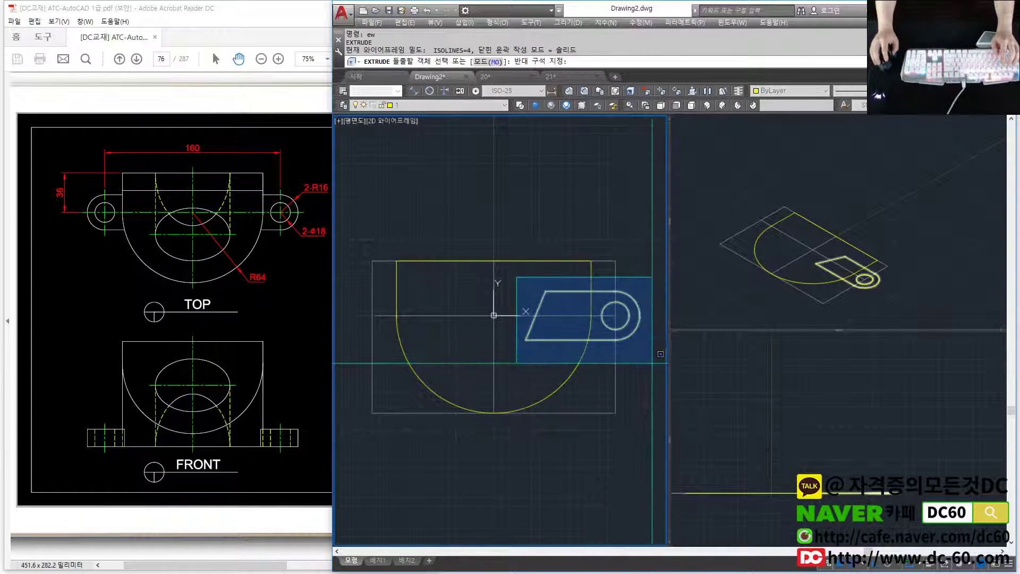
{"action": "left_click_drag", "start_coordinate": [520, 274], "coordinate": [648, 337]}
{"action": "key", "text": "Return"}
{"action": "key", "text": "Escape"}
{"action": "key", "text": "Escape"}
Extrude the lug and its hole regions to height 16, checking the reference drawing.
{"action": "middle_click_drag", "start_coordinate": [626, 343], "coordinate": [610, 334]}
{"action": "type", "text": "xt"}
{"action": "key", "text": "Return"}
{"action": "left_click", "coordinate": [601, 293]}
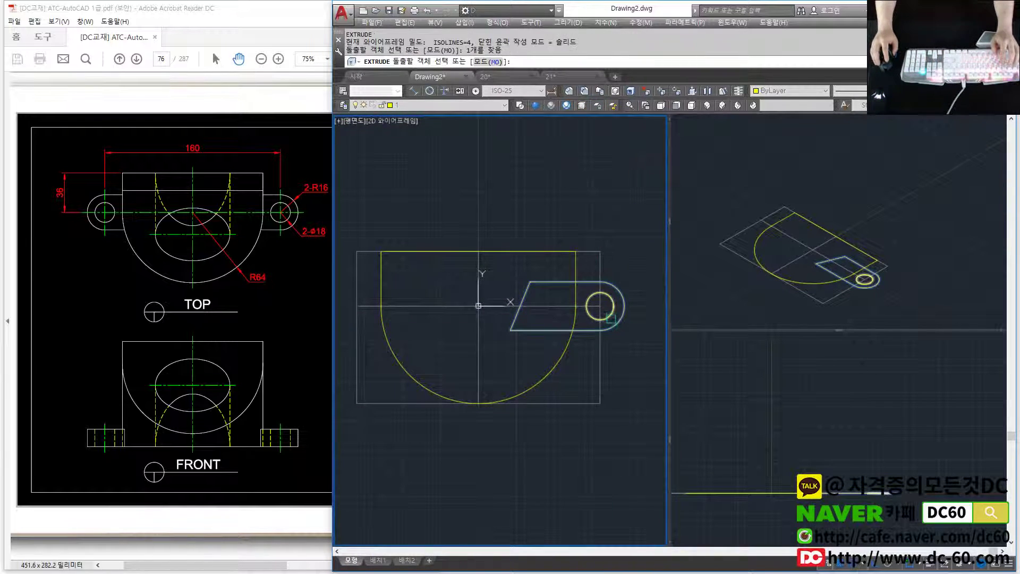
{"action": "left_click", "coordinate": [611, 330]}
{"action": "key", "text": "Return"}
{"action": "left_click", "coordinate": [245, 393]}
{"action": "mouse_move", "coordinate": [345, 399]}
{"action": "left_mouse_down"}
{"action": "mouse_move", "coordinate": [278, 401]}
{"action": "mouse_move", "coordinate": [332, 399]}
{"action": "left_mouse_up"}
{"action": "left_click", "coordinate": [565, 376]}
{"action": "type", "text": "16"}
{"action": "key", "text": "Return"}
{"action": "scroll", "coordinate": [591, 354], "scroll_direction": "down", "scroll_amount": 2}
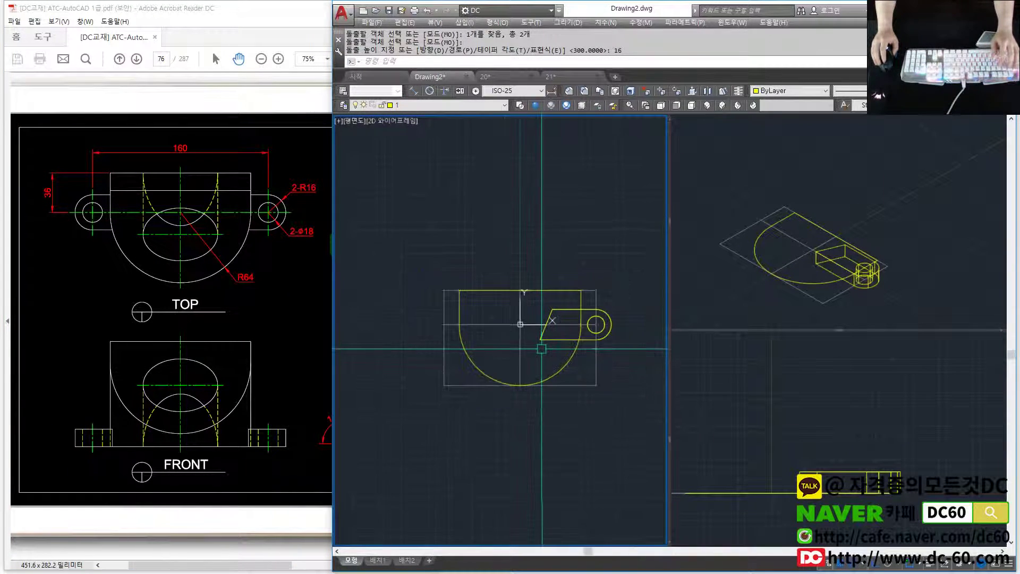
{"action": "key", "text": "Escape"}
{"action": "key", "text": "Escape"}
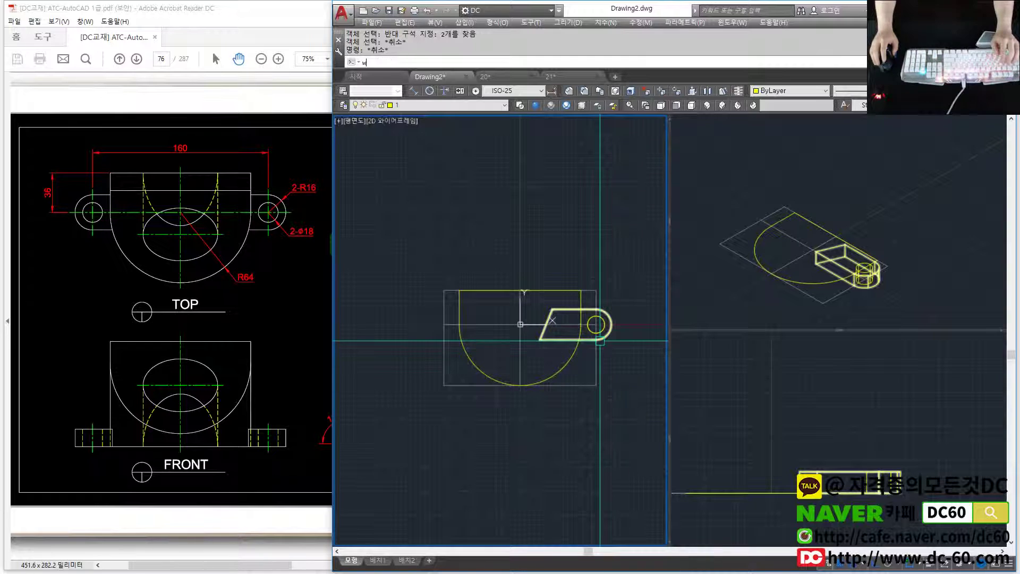
Subtract the hole from the lug solid to make it hollow.
{"action": "type", "text": "su"}
{"action": "key", "text": "Return"}
{"action": "scroll", "coordinate": [579, 335], "scroll_direction": "up", "scroll_amount": 2}
{"action": "left_click", "coordinate": [579, 335]}
{"action": "key", "text": "Return"}
{"action": "key", "text": "Escape"}
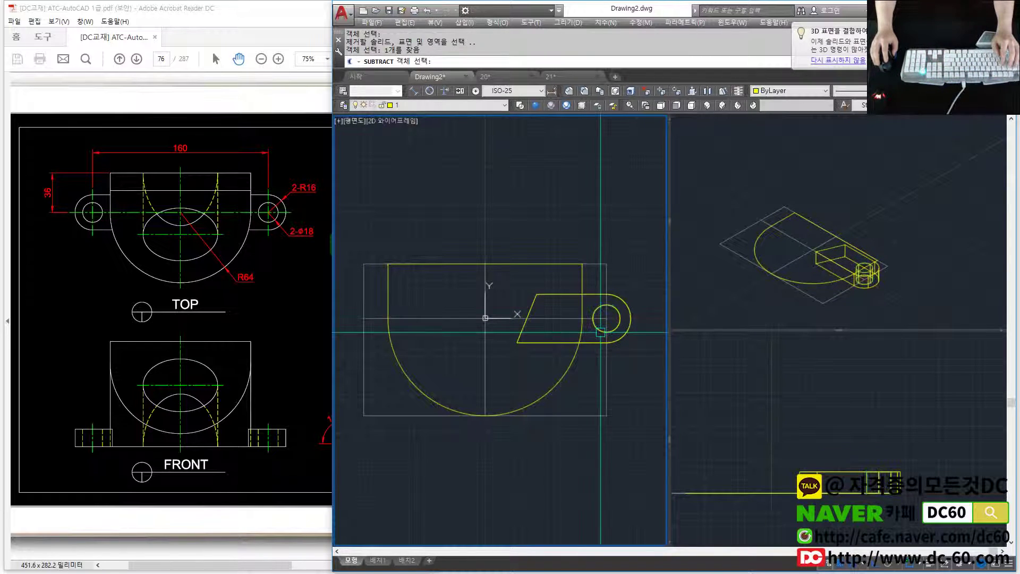
Mirror the lug about the vertical centreline, keeping the original.
{"action": "type", "text": "mi"}
{"action": "key", "text": "Return"}
{"action": "left_click", "coordinate": [599, 336]}
{"action": "key", "text": "Return"}
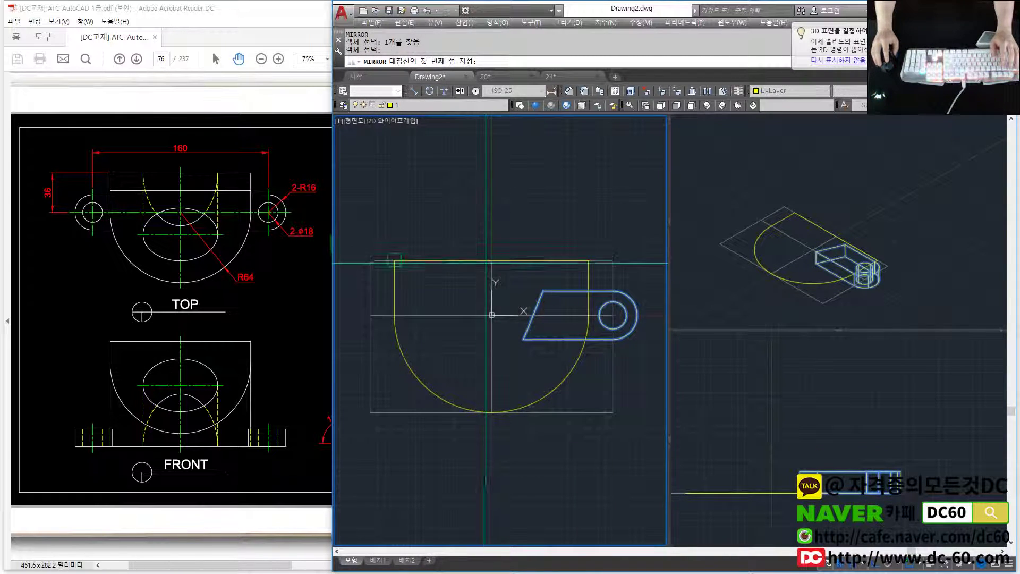
{"action": "left_click", "coordinate": [491, 315]}
{"action": "left_click", "coordinate": [484, 290]}
{"action": "key", "text": "Return"}
Extrude the U-shaped body profile upward, entering height 6, after checking the reference right view.
{"action": "type", "text": "ext"}
{"action": "key", "text": "Return"}
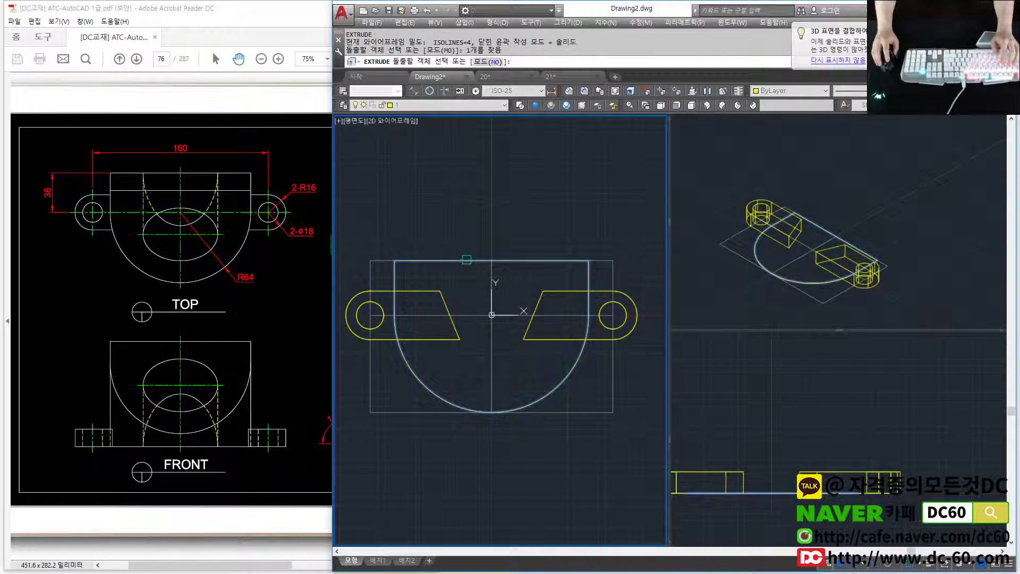
{"action": "left_click", "coordinate": [563, 372]}
{"action": "key", "text": "Return"}
{"action": "left_click_drag", "start_coordinate": [332, 318], "coordinate": [437, 319]}
{"action": "mouse_move", "coordinate": [419, 372]}
{"action": "left_mouse_down"}
{"action": "mouse_move", "coordinate": [348, 389]}
{"action": "mouse_move", "coordinate": [407, 391]}
{"action": "left_mouse_up"}
{"action": "left_click", "coordinate": [510, 356]}
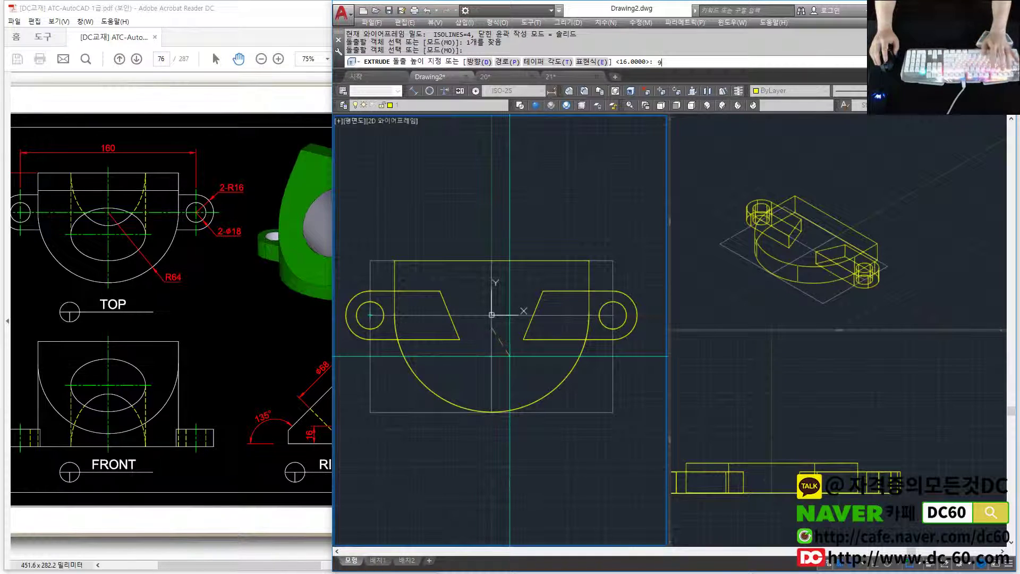
{"action": "type", "text": "6"}
{"action": "key", "text": "Return"}
Show the block from the right side and compare it with the reference drawing.
{"action": "type", "text": "y"}
{"action": "key", "text": "Return"}
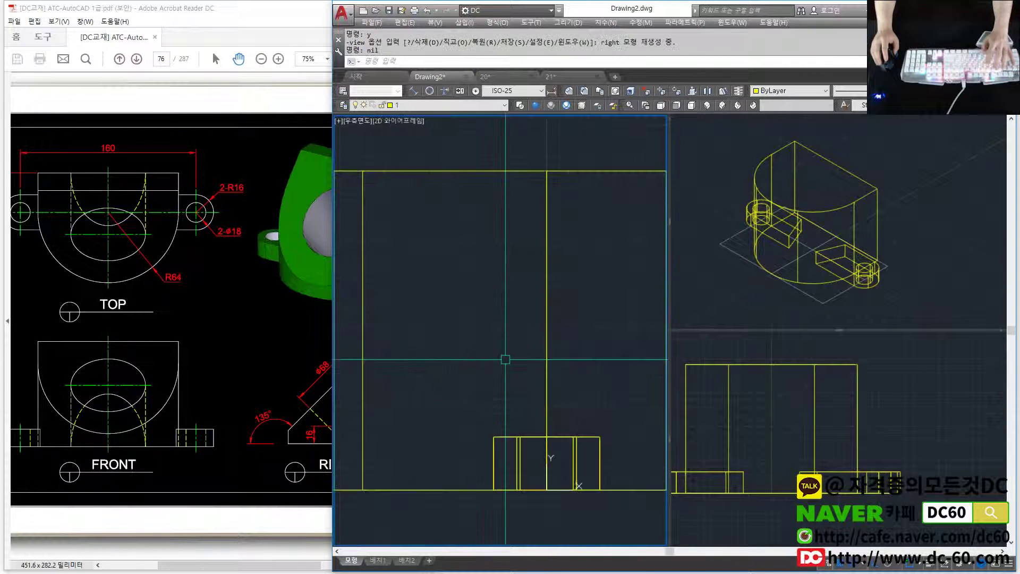
{"action": "scroll", "coordinate": [542, 299], "scroll_direction": "down", "scroll_amount": 2}
{"action": "scroll", "coordinate": [597, 257], "scroll_direction": "up", "scroll_amount": 2}
{"action": "scroll", "coordinate": [594, 270], "scroll_direction": "up", "scroll_amount": 2}
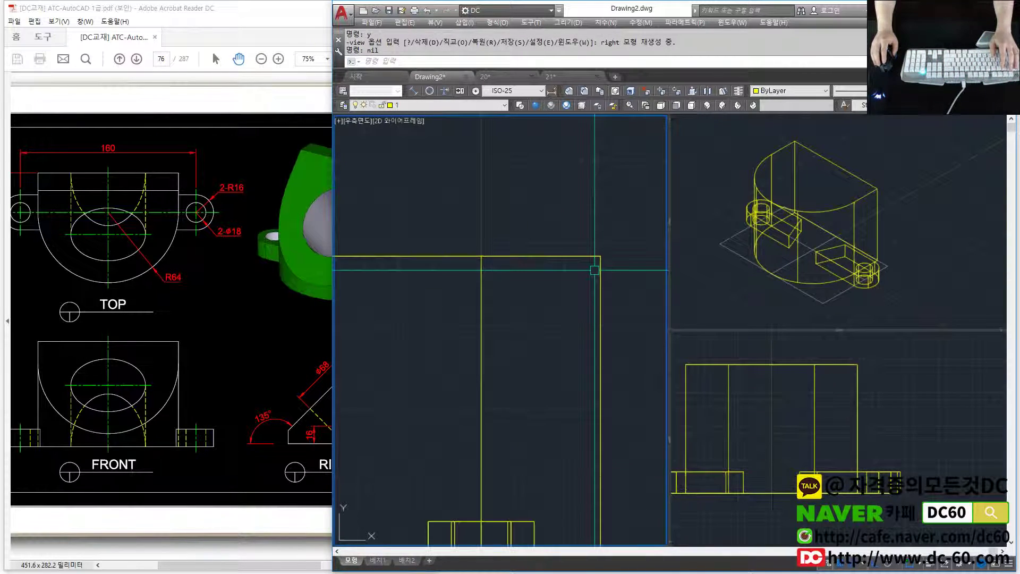
{"action": "left_click", "coordinate": [279, 337]}
{"action": "left_click", "coordinate": [441, 105]}
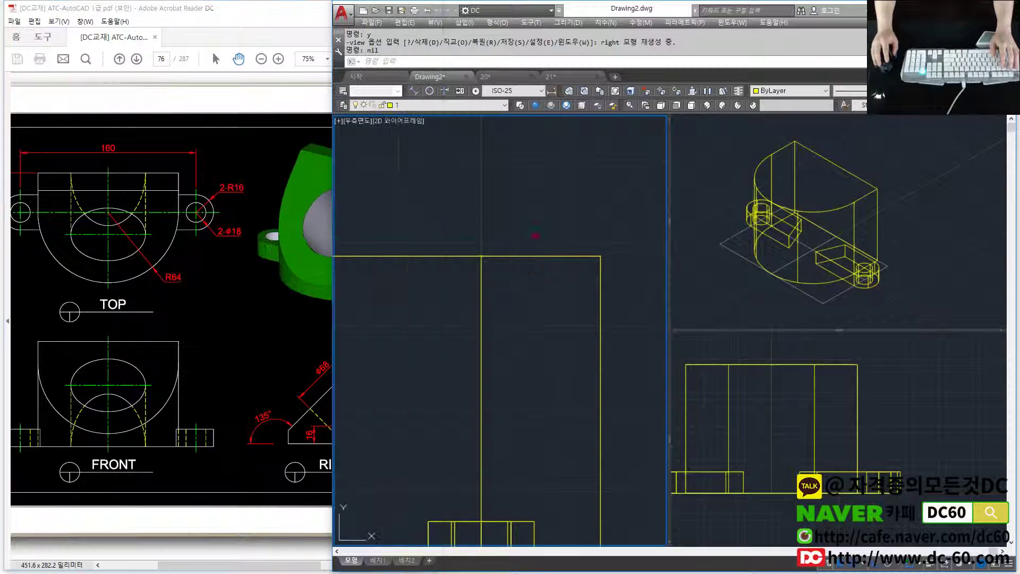
Make layer 2 current and start a line at the block's top corner, then abandon it.
{"action": "left_click", "coordinate": [437, 104]}
{"action": "left_click", "coordinate": [420, 129]}
{"action": "type", "text": "l"}
{"action": "key", "text": "Return"}
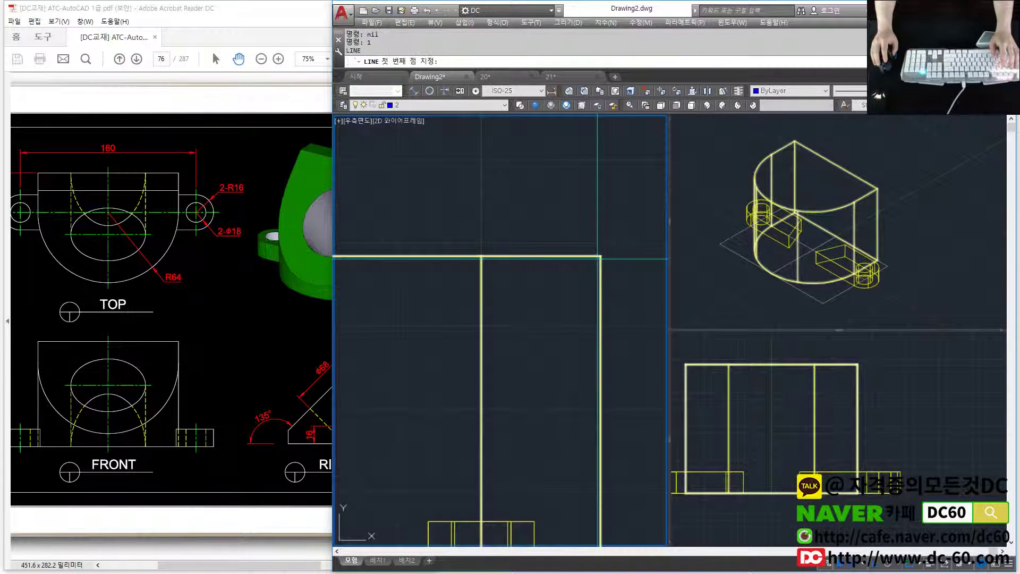
{"action": "left_click", "coordinate": [600, 256]}
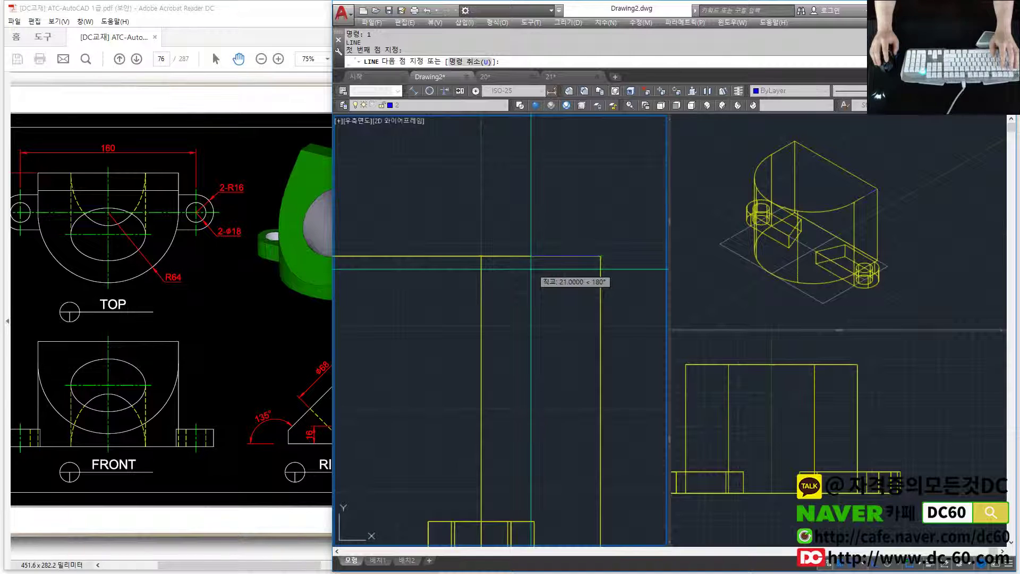
{"action": "type", "text": "1"}
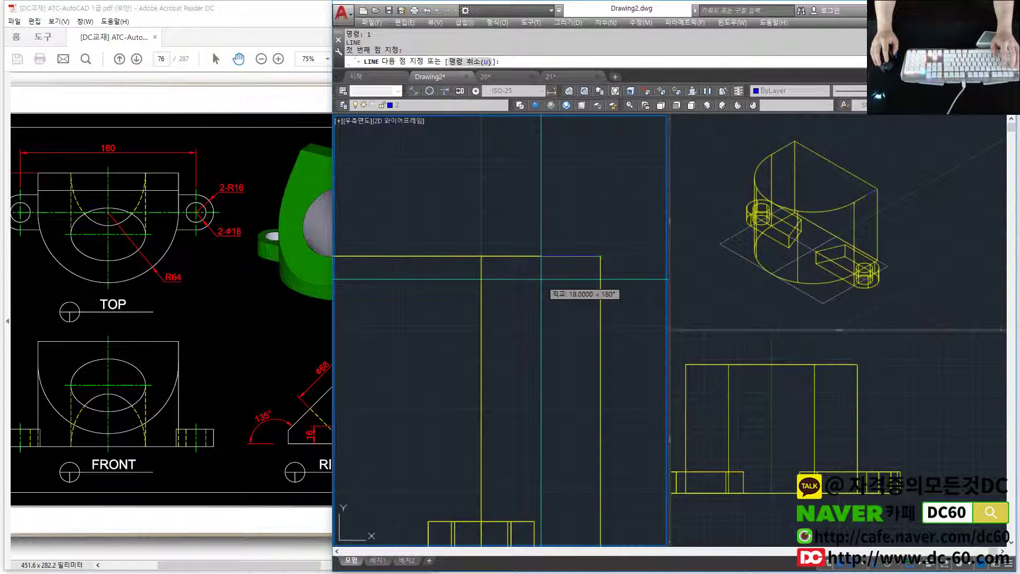
{"action": "key", "text": "Escape"}
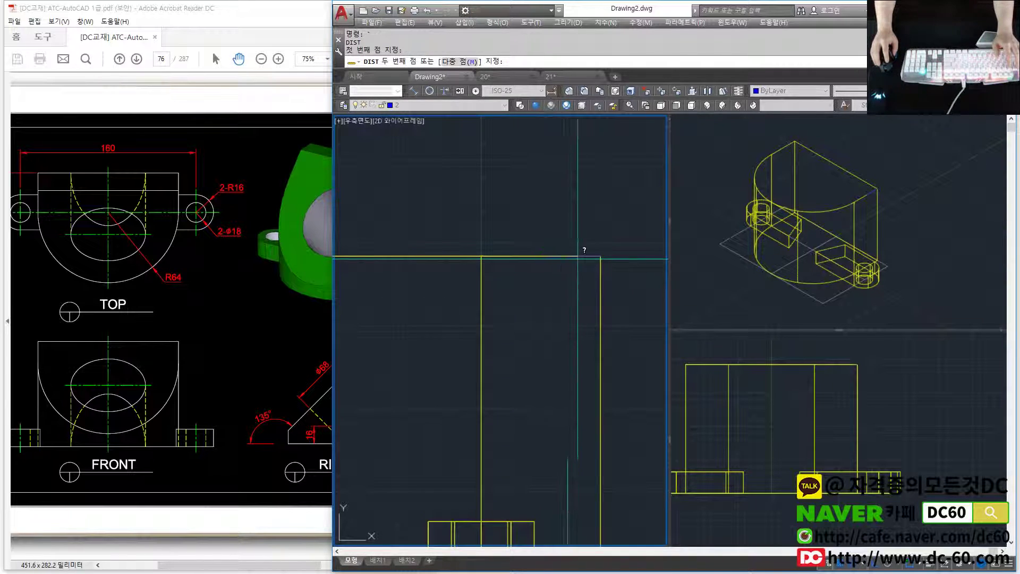
{"action": "key", "text": "Escape"}
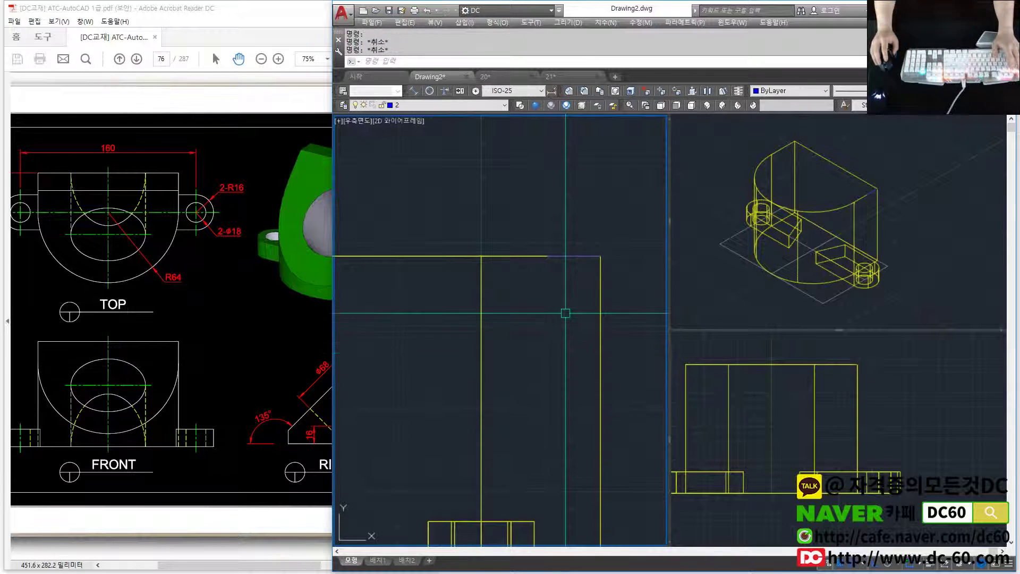
Draw a 45° construction line through the block's top corner.
{"action": "type", "text": "2"}
{"action": "key", "text": "Return"}
{"action": "type", "text": "a"}
{"action": "key", "text": "Return"}
{"action": "type", "text": "45"}
{"action": "key", "text": "Return"}
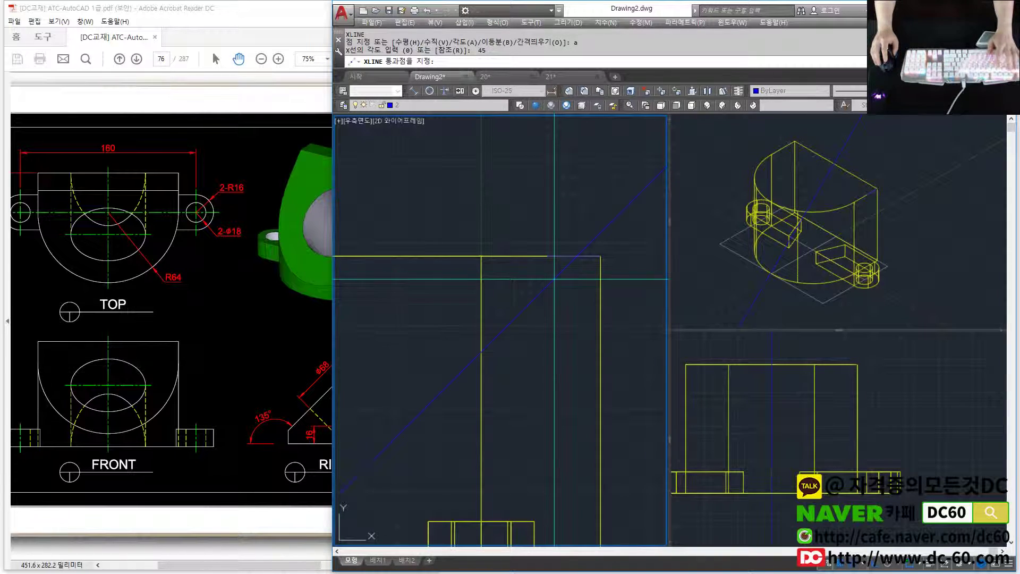
{"action": "left_click", "coordinate": [548, 256]}
{"action": "key", "text": "Escape"}
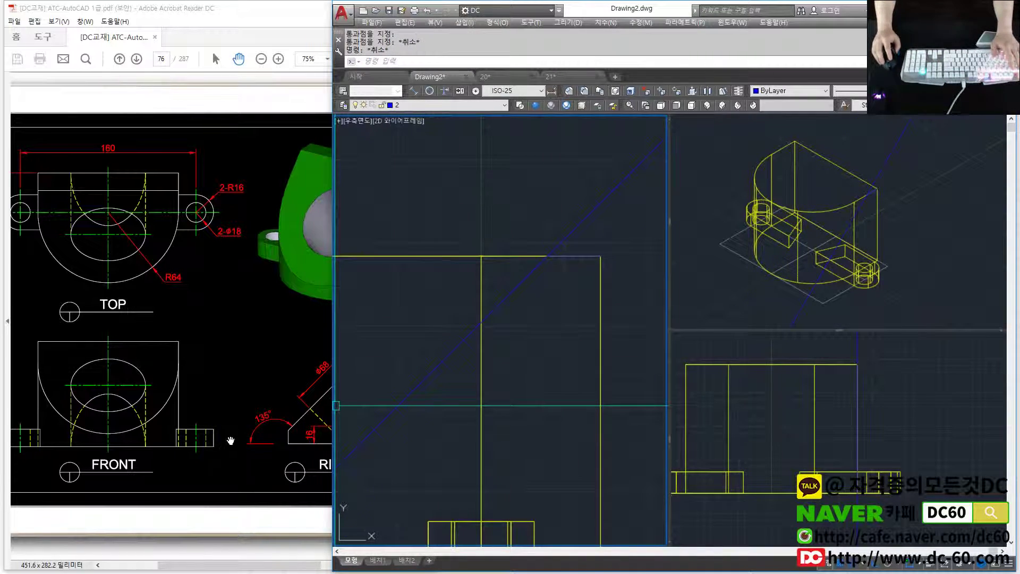
Slice the tall block using two nearest points on the 45° line.
{"action": "scroll", "coordinate": [570, 268], "scroll_direction": "down", "scroll_amount": 4}
{"action": "type", "text": "ss"}
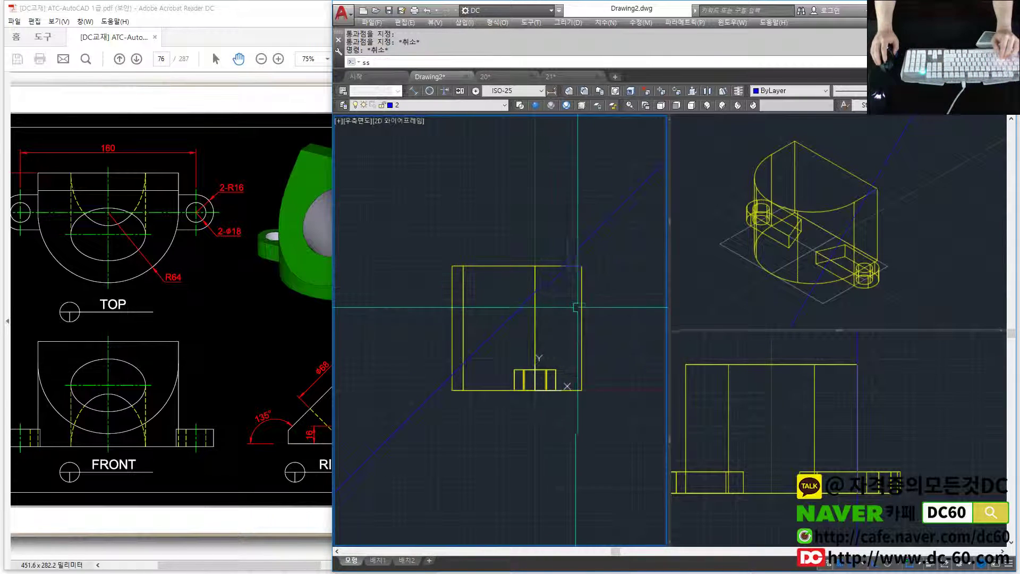
{"action": "key", "text": "Return"}
{"action": "left_click", "coordinate": [581, 330]}
{"action": "key", "text": "Return"}
{"action": "left_click", "coordinate": [494, 325]}
{"action": "right_click", "coordinate": [525, 319], "text": "shift"}
{"action": "left_click", "coordinate": [523, 336]}
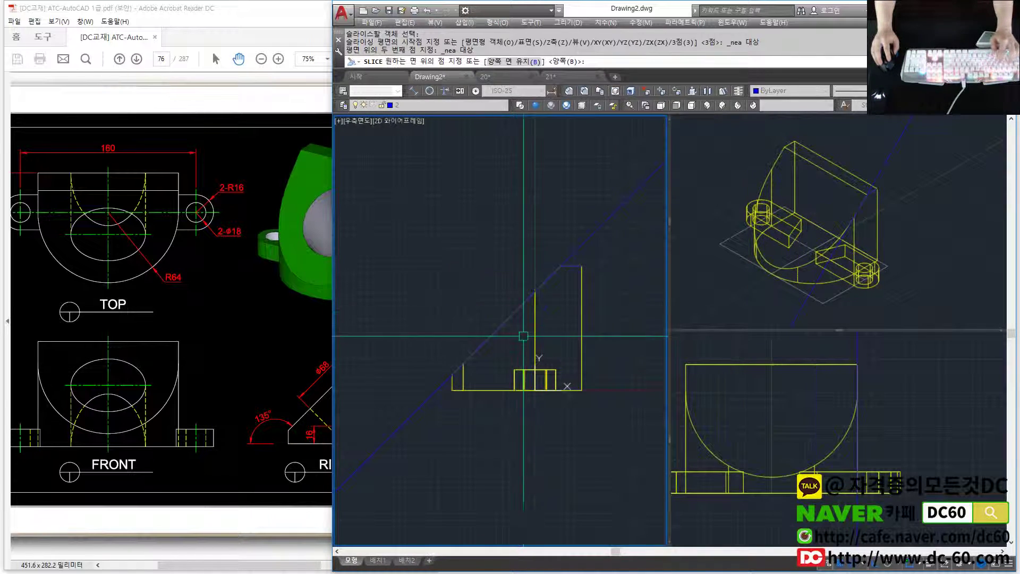
{"action": "type", "text": "e"}
{"action": "key", "text": "Return"}
Begin a DI distance measurement from a point near the block's top.
{"action": "type", "text": "di"}
{"action": "key", "text": "Return"}
{"action": "left_click", "coordinate": [581, 266]}
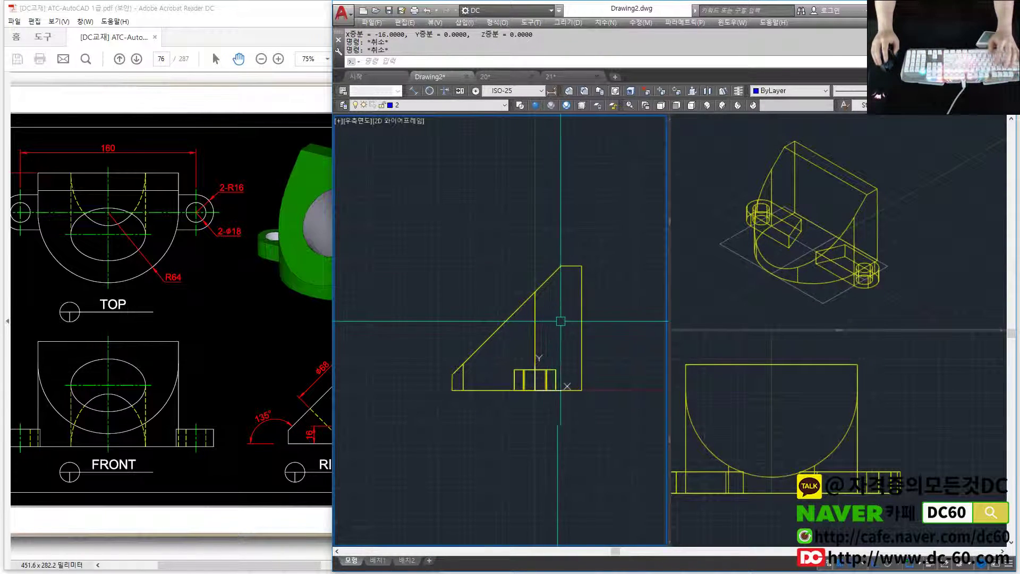
Inspect the reference right view in Acrobat, then return to the AutoCAD model.
{"action": "left_click", "coordinate": [258, 326]}
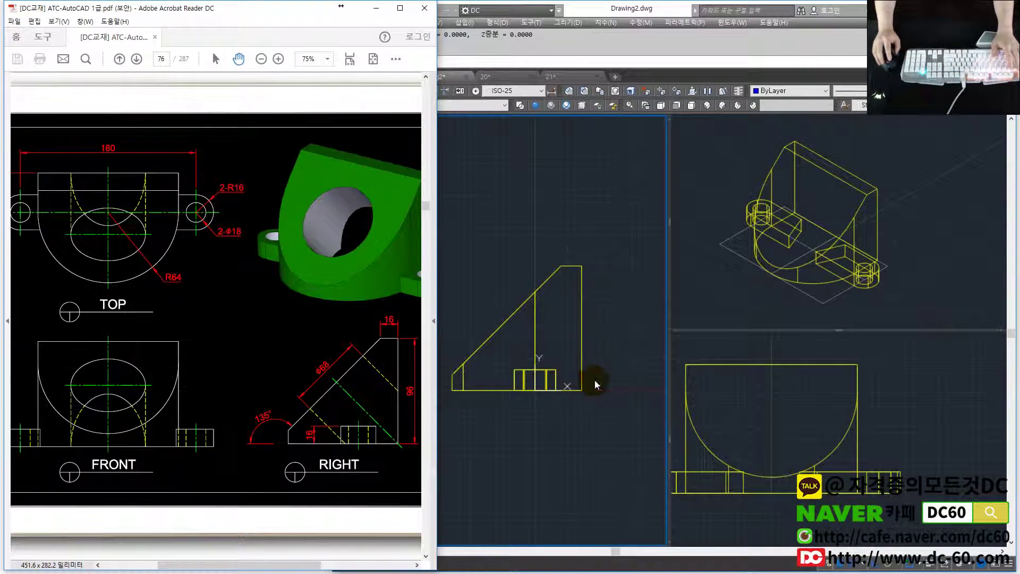
{"action": "left_click", "coordinate": [526, 314]}
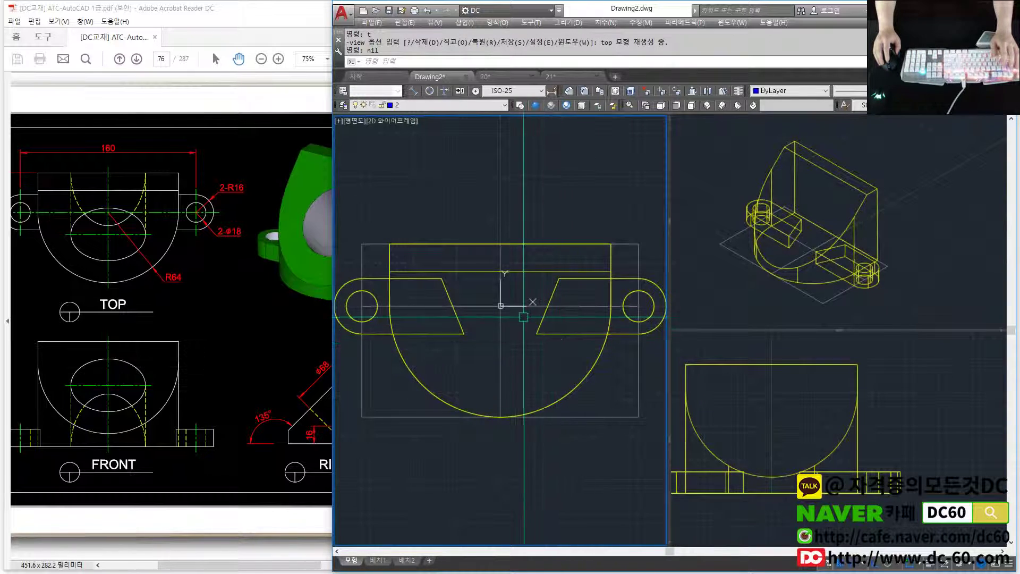
Draw a 68-diameter circle centred over the bracket's middle.
{"action": "type", "text": "c"}
{"action": "key", "text": "Return"}
{"action": "left_click", "coordinate": [508, 268]}
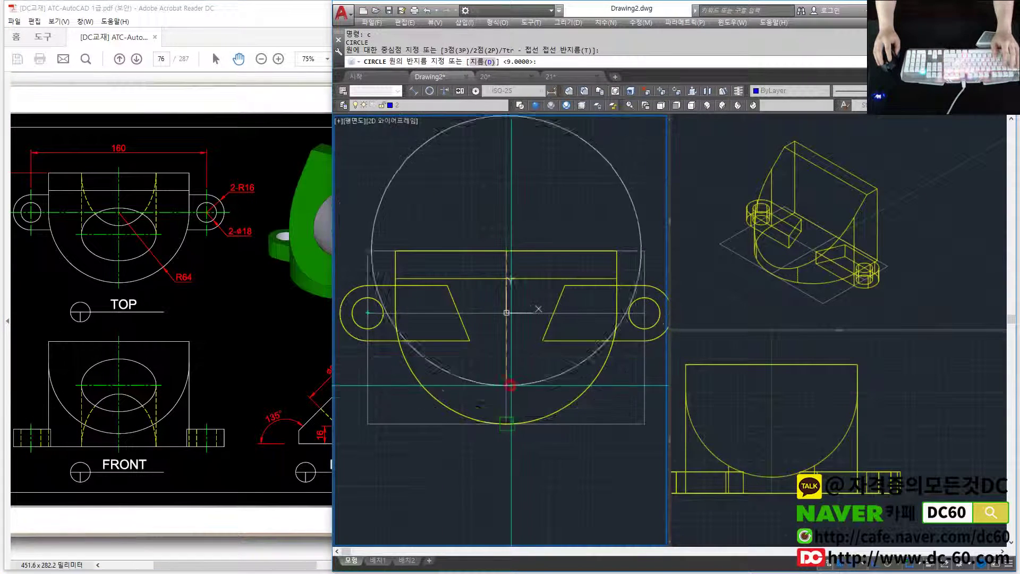
{"action": "type", "text": " d"}
{"action": "key", "text": "Return"}
{"action": "type", "text": "68"}
{"action": "key", "text": "Return"}
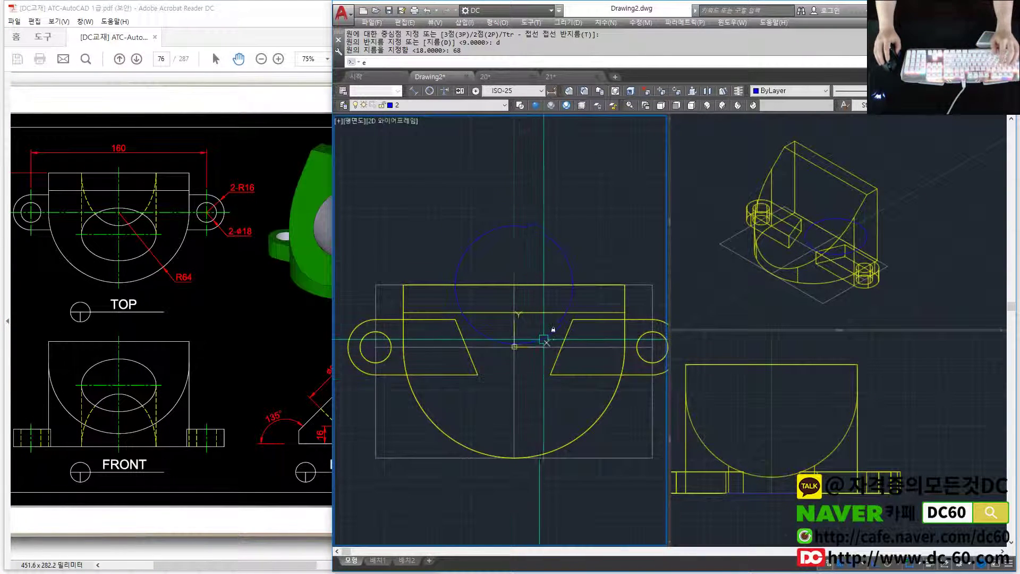
Select the new circle as the profile for an extrusion.
{"action": "type", "text": "ext"}
{"action": "key", "text": "Return"}
{"action": "left_click", "coordinate": [570, 267]}
{"action": "key", "text": "Return"}
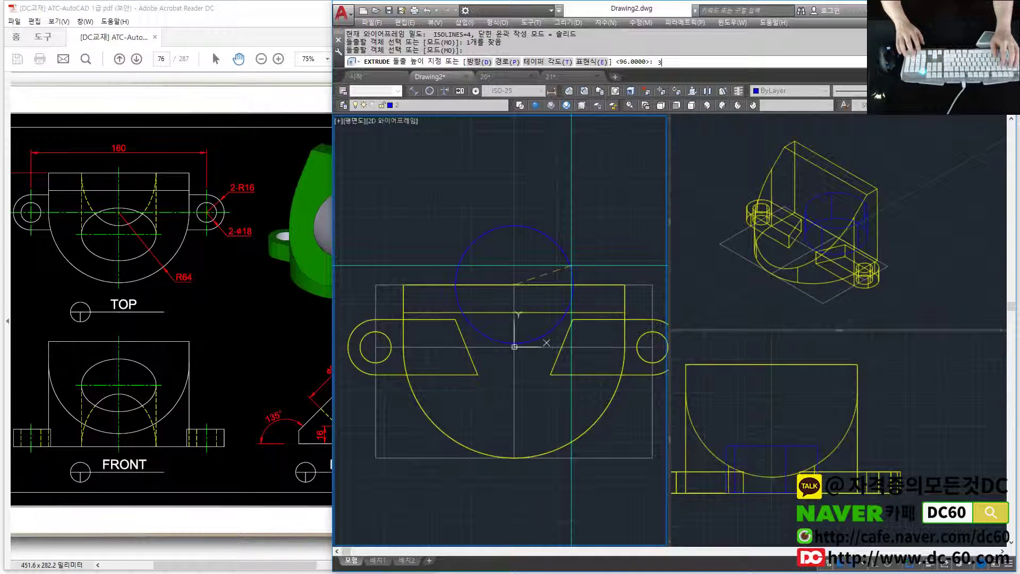
Extrude the circle into a 300-long cylinder and view it from the right side.
{"action": "type", "text": "00"}
{"action": "key", "text": "Return"}
{"action": "key", "text": "Escape"}
{"action": "key", "text": "Escape"}
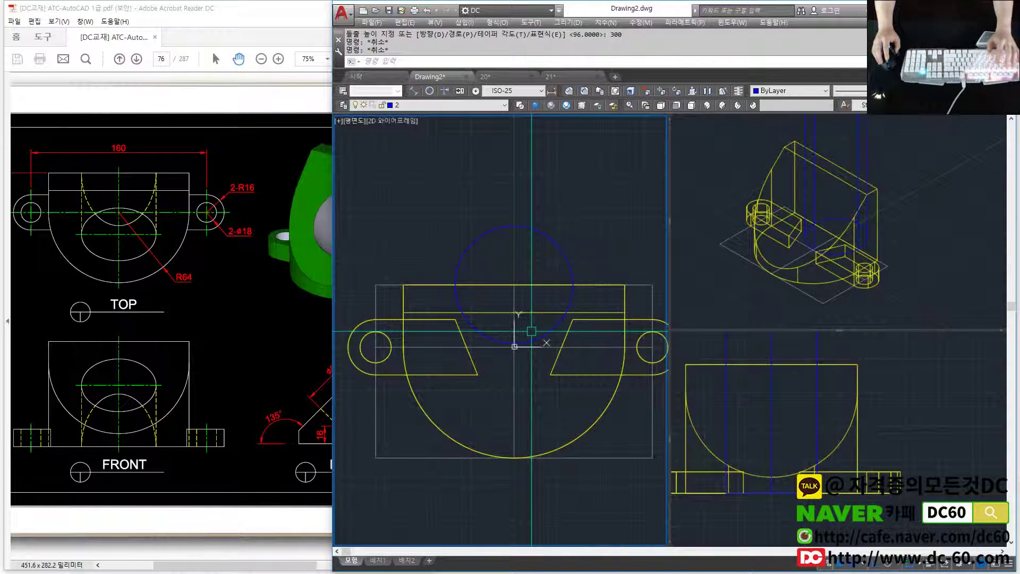
{"action": "type", "text": "y"}
{"action": "key", "text": "Return"}
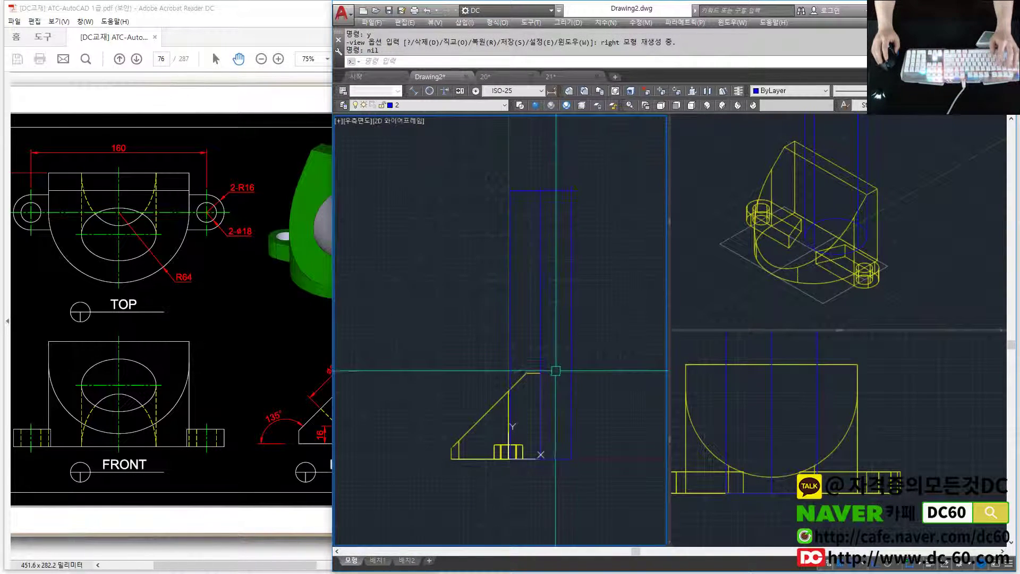
{"action": "middle_click_drag", "start_coordinate": [556, 370], "coordinate": [557, 321]}
Rotate the cylinder 45° about the rib's lower corner.
{"action": "type", "text": "o"}
{"action": "key", "text": "Return"}
{"action": "left_click", "coordinate": [601, 366]}
{"action": "left_click", "coordinate": [569, 337]}
{"action": "key", "text": "Return"}
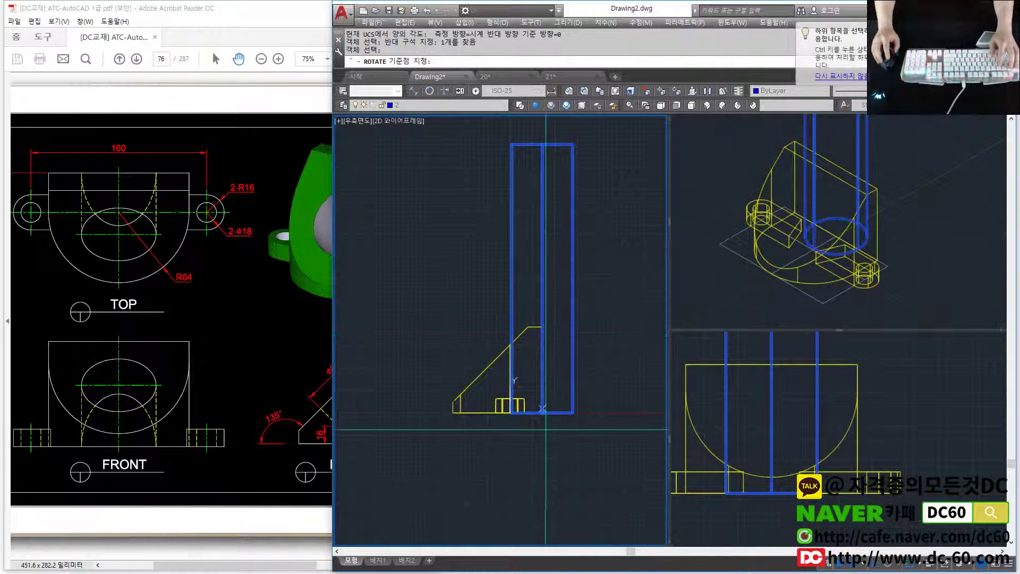
{"action": "left_click", "coordinate": [543, 412]}
{"action": "right_click", "coordinate": [542, 412]}
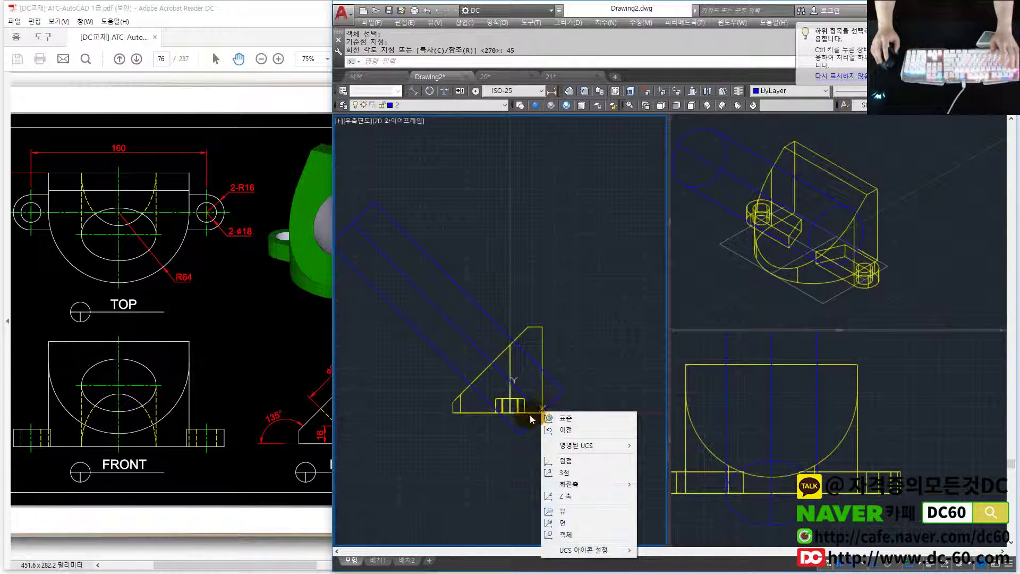
{"action": "left_click", "coordinate": [558, 418]}
{"action": "type", "text": "we"}
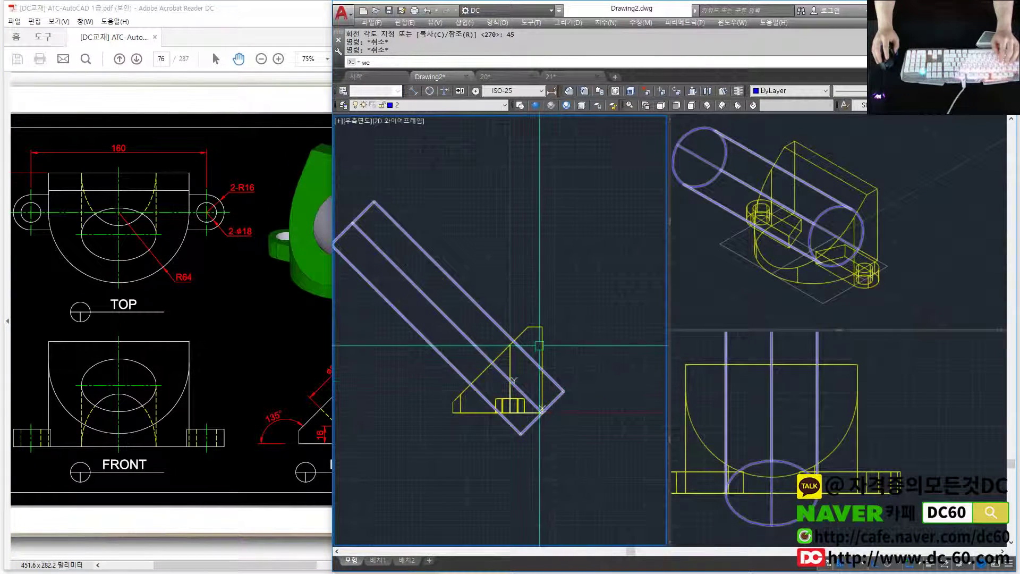
{"action": "key", "text": "Return"}
Try joining the tilted cylinder to the bracket, then cancel the failed join and merge.
{"action": "left_click", "coordinate": [535, 353]}
{"action": "key", "text": "Return"}
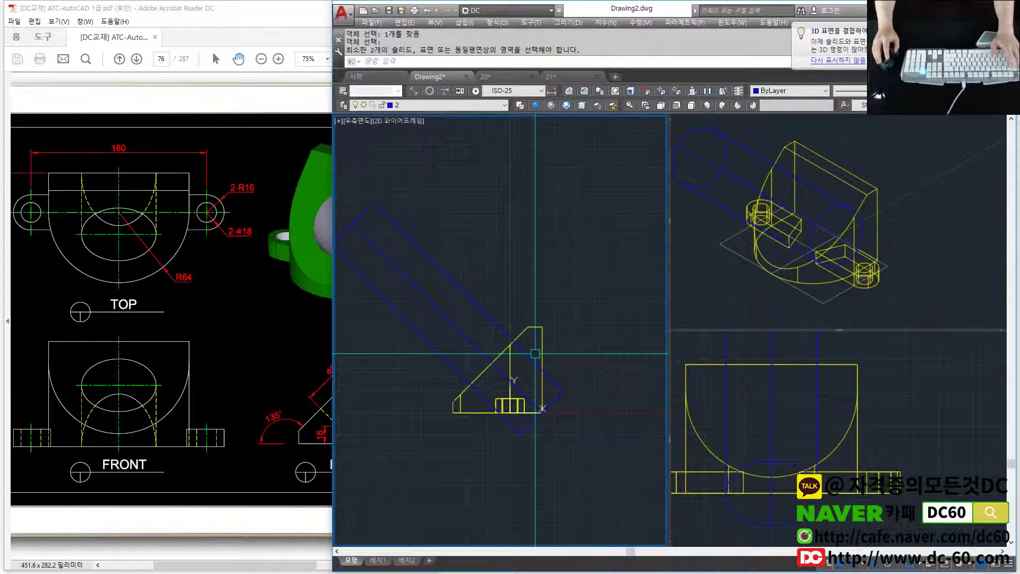
{"action": "key", "text": "Escape"}
{"action": "type", "text": "qw"}
{"action": "key", "text": "Return"}
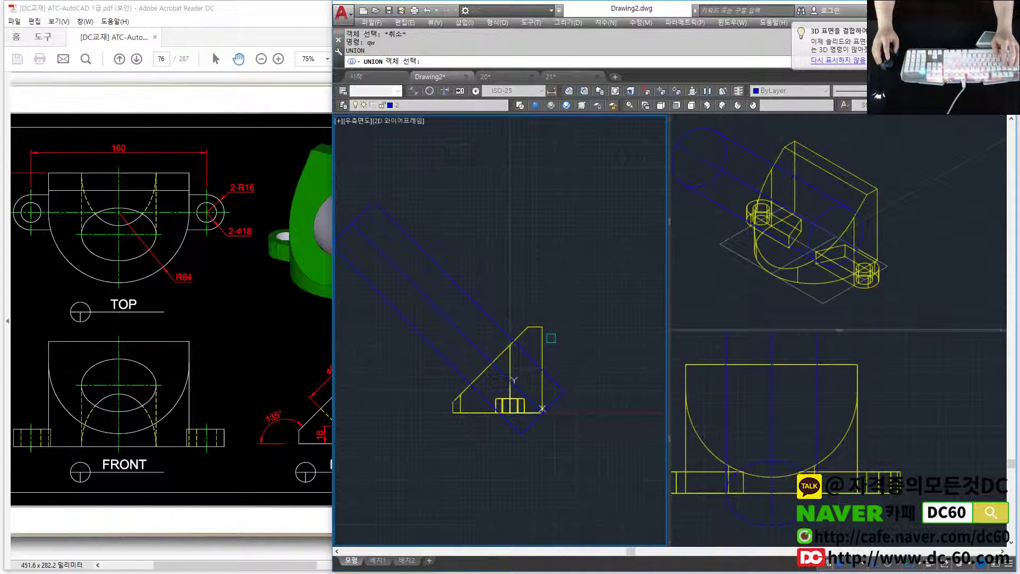
{"action": "key", "text": "Escape"}
Subtract the tilted cylinder from the bracket body to cut the angled bore.
{"action": "type", "text": "su"}
{"action": "key", "text": "Return"}
{"action": "left_click", "coordinate": [543, 335]}
{"action": "key", "text": "Return"}
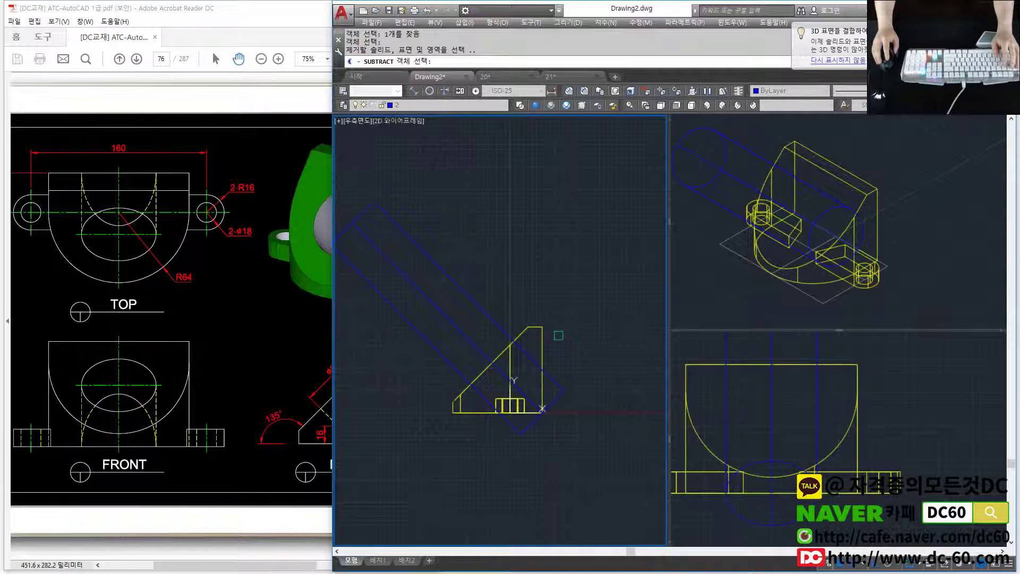
{"action": "left_click", "coordinate": [553, 379]}
{"action": "key", "text": "Return"}
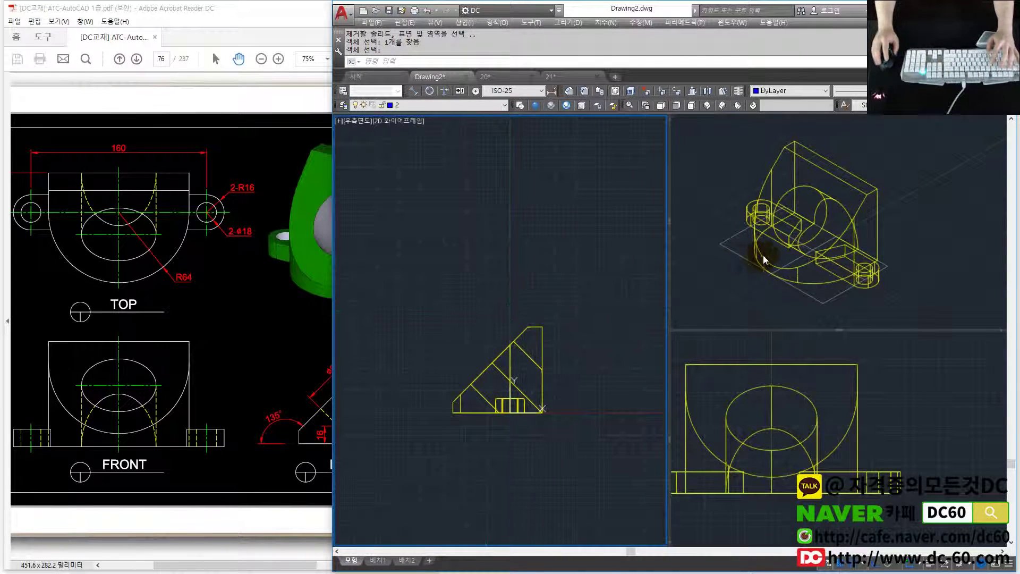
Orbit to inspect the bore, then undo back to the uncut bracket in the left viewport.
{"action": "mouse_move", "coordinate": [766, 259]}
{"action": "middle_mouse_down", "text": "shift"}
{"action": "mouse_move", "coordinate": [899, 258]}
{"action": "mouse_move", "coordinate": [790, 262]}
{"action": "mouse_move", "coordinate": [869, 265]}
{"action": "middle_mouse_up", "text": "shift"}
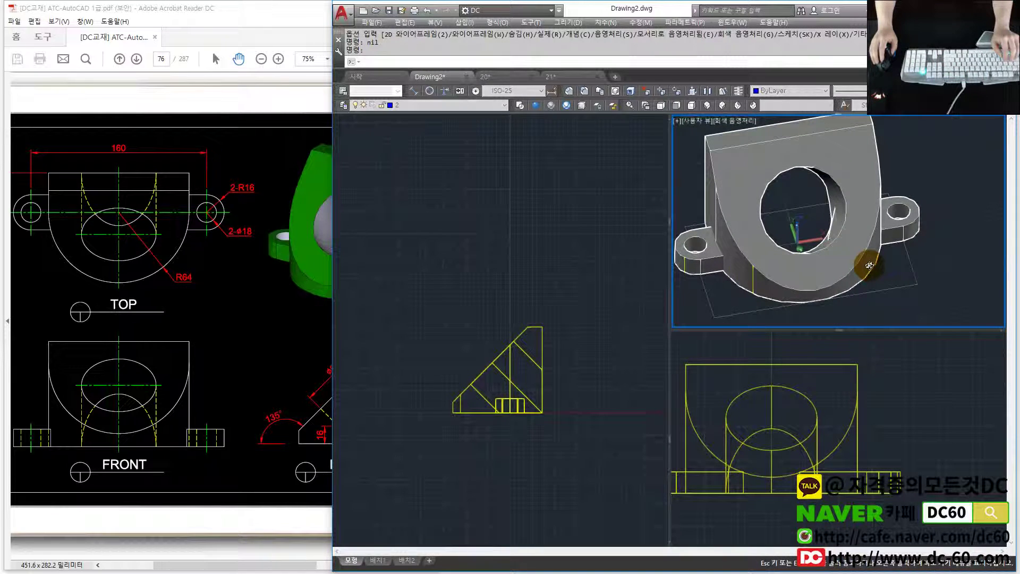
{"action": "key", "text": "ctrl+z"}
{"action": "key", "text": "ctrl+z"}
{"action": "key", "text": "ctrl+z"}
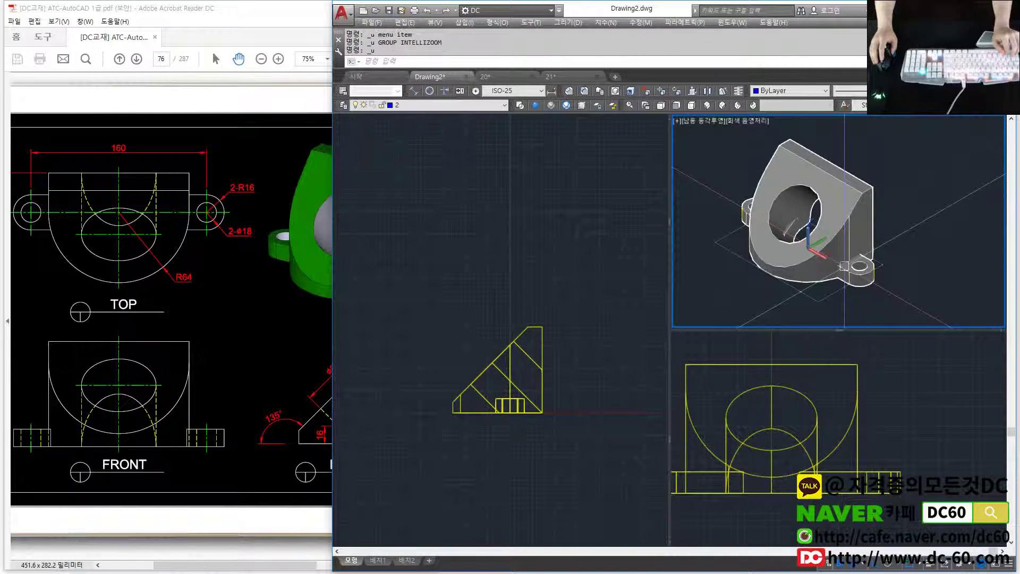
{"action": "key", "text": "ctrl+z"}
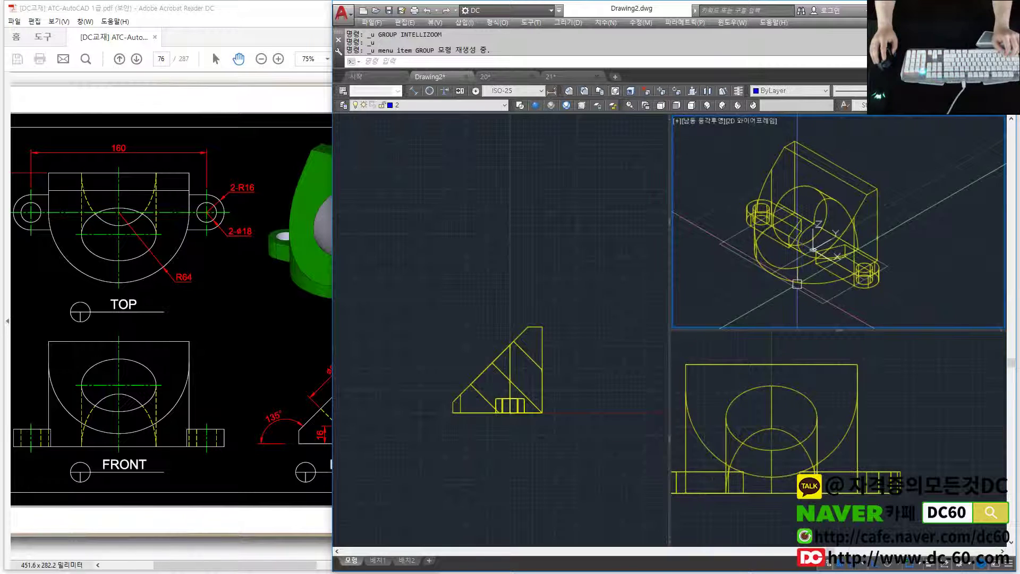
{"action": "left_click", "coordinate": [568, 364]}
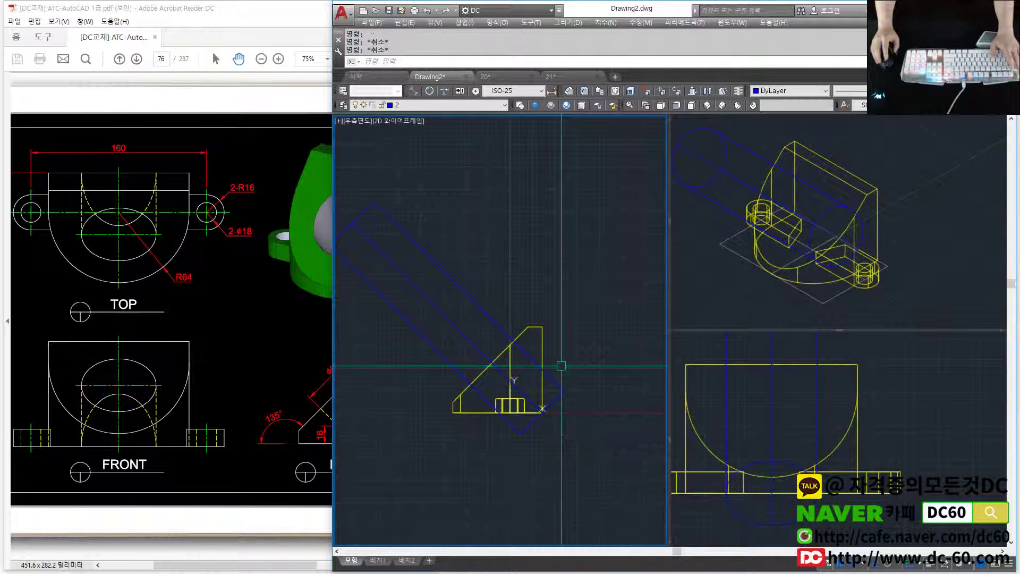
Start a preset view on the plan viewport, pan it, then cancel the command.
{"action": "type", "text": "t"}
{"action": "key", "text": "Return"}
{"action": "middle_click_drag", "start_coordinate": [568, 364], "coordinate": [577, 415]}
{"action": "key", "text": "Escape"}
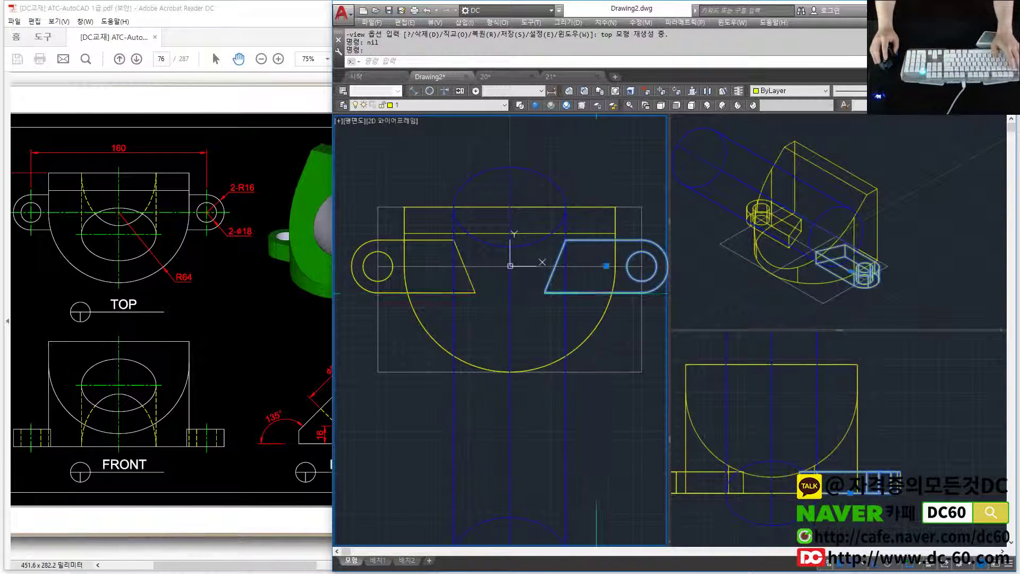
Union the main body with the right and left lugs into one solid.
{"action": "type", "text": "qw"}
{"action": "key", "text": "Return"}
{"action": "left_click", "coordinate": [596, 294]}
{"action": "left_click", "coordinate": [428, 298]}
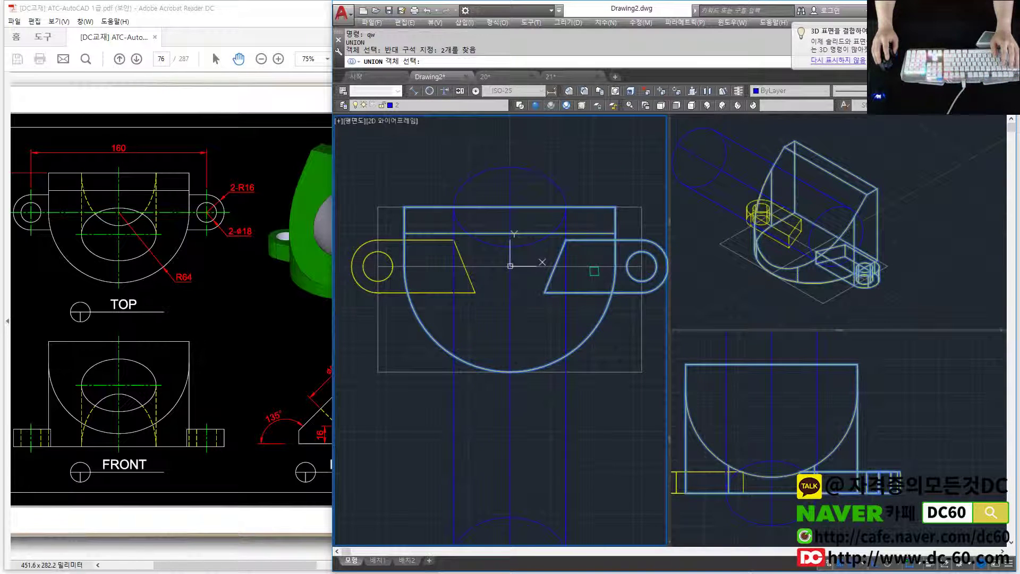
{"action": "left_click", "coordinate": [438, 284]}
{"action": "left_click", "coordinate": [441, 292]}
{"action": "key", "text": "Return"}
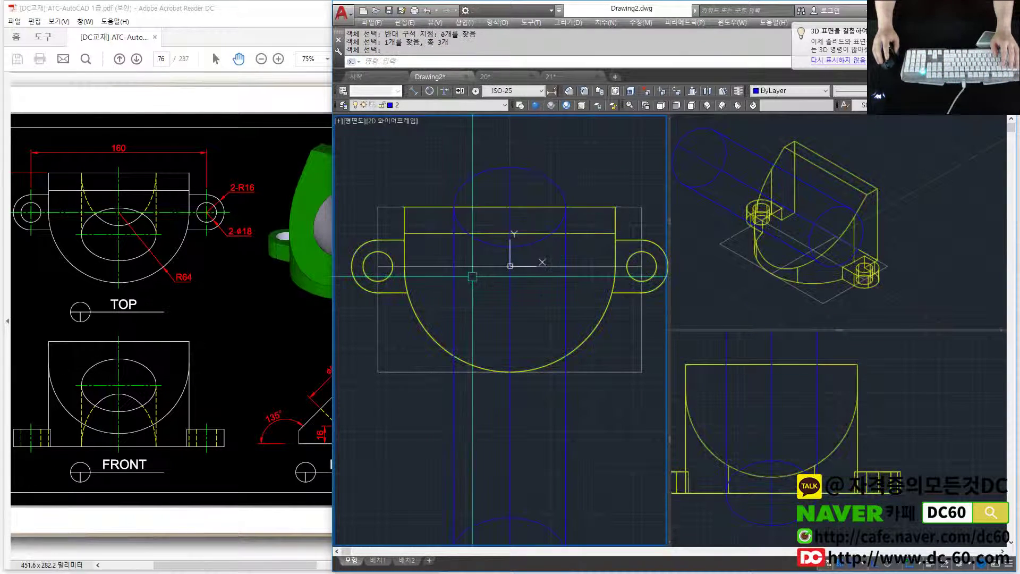
Subtract the window-selected bore solids from the bracket.
{"action": "type", "text": "su"}
{"action": "key", "text": "Return"}
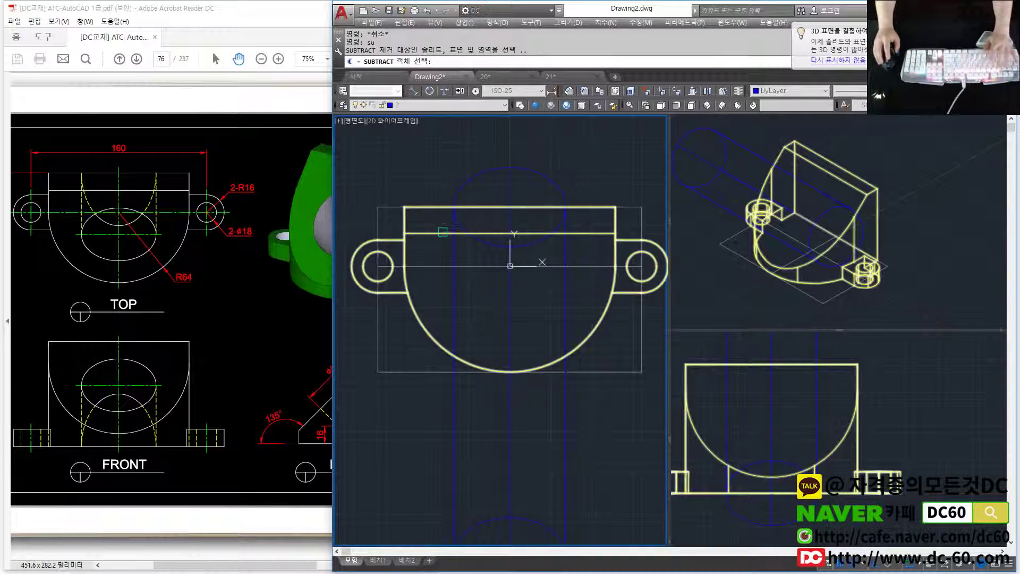
{"action": "left_click", "coordinate": [510, 346]}
{"action": "key", "text": "Return"}
{"action": "left_click_drag", "start_coordinate": [425, 531], "coordinate": [590, 468]}
{"action": "key", "text": "Return"}
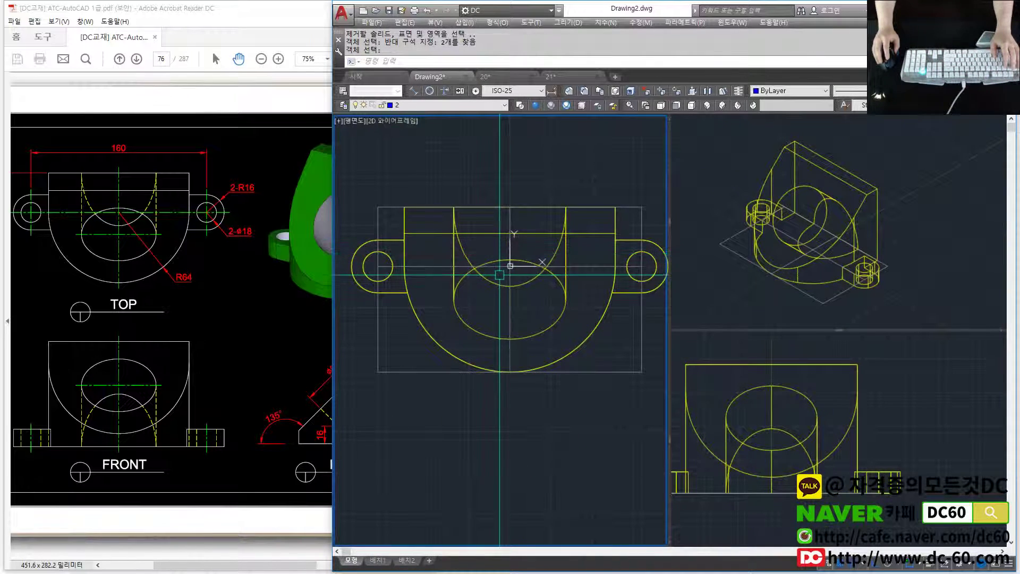
Make the isometric viewport current and switch to a single viewport.
{"action": "left_click", "coordinate": [801, 239]}
{"action": "type", "text": "1"}
{"action": "key", "text": "Return"}
Set the visual style to Gray and check the viewpoint on the reference PDF.
{"action": "type", "text": "vs"}
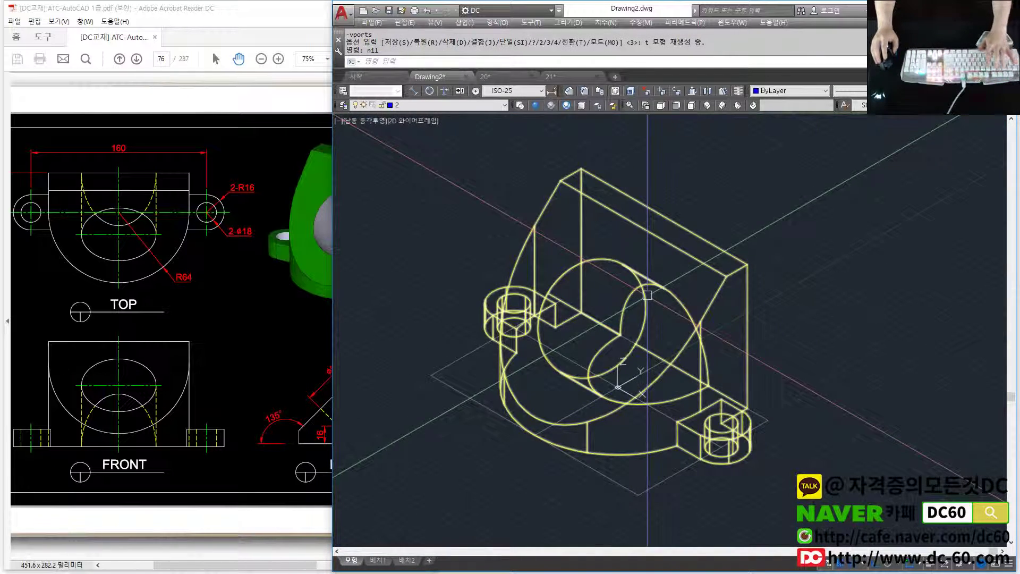
{"action": "key", "text": "Return"}
{"action": "type", "text": "g"}
{"action": "key", "text": "Return"}
{"action": "left_click", "coordinate": [282, 311]}
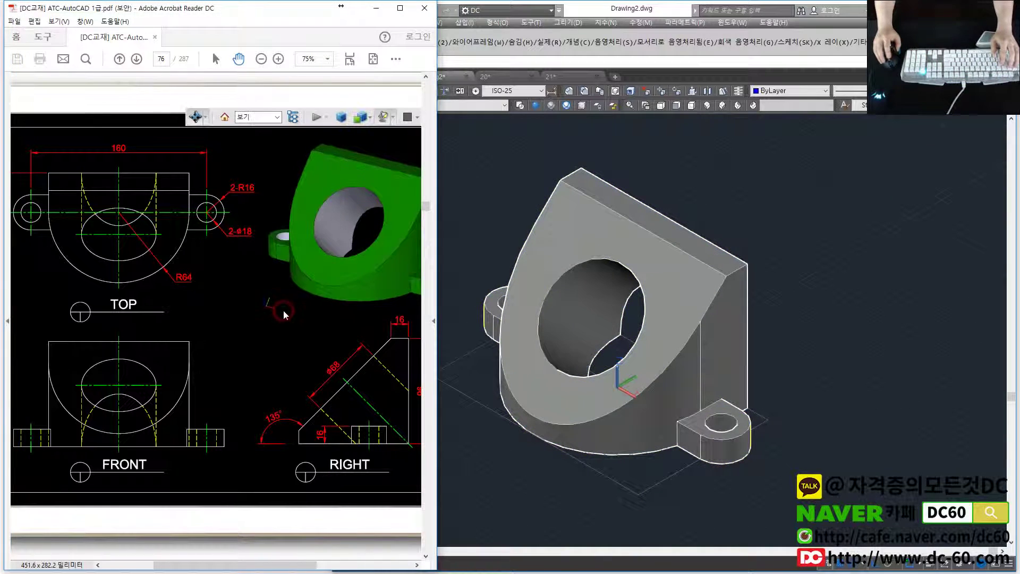
{"action": "scroll", "coordinate": [243, 381], "scroll_direction": "down", "scroll_amount": 3}
{"action": "left_click", "coordinate": [643, 330]}
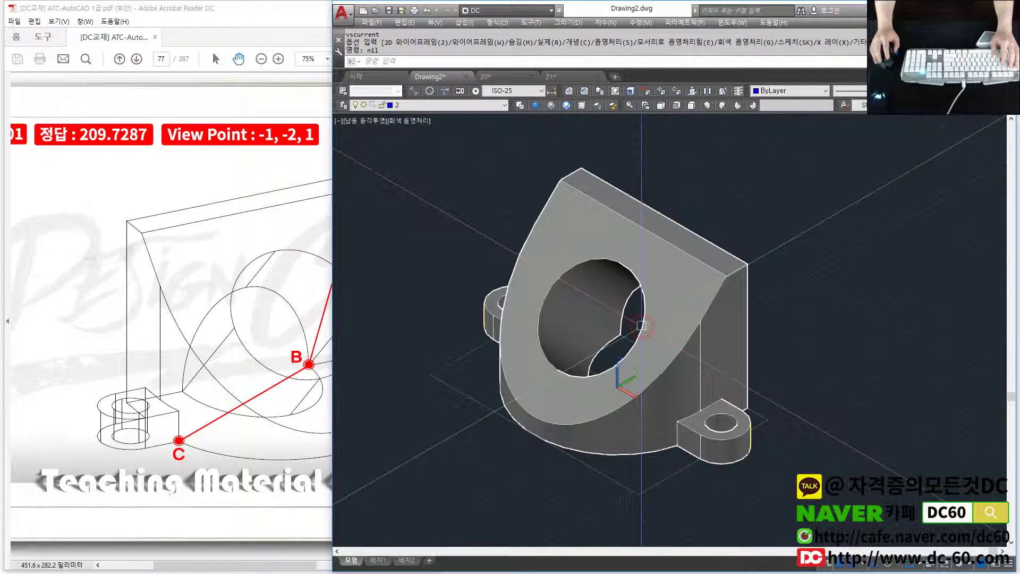
View the bracket from viewpoint -1,-2,1 and return to wireframe display.
{"action": "type", "text": "-vp"}
{"action": "key", "text": "Return"}
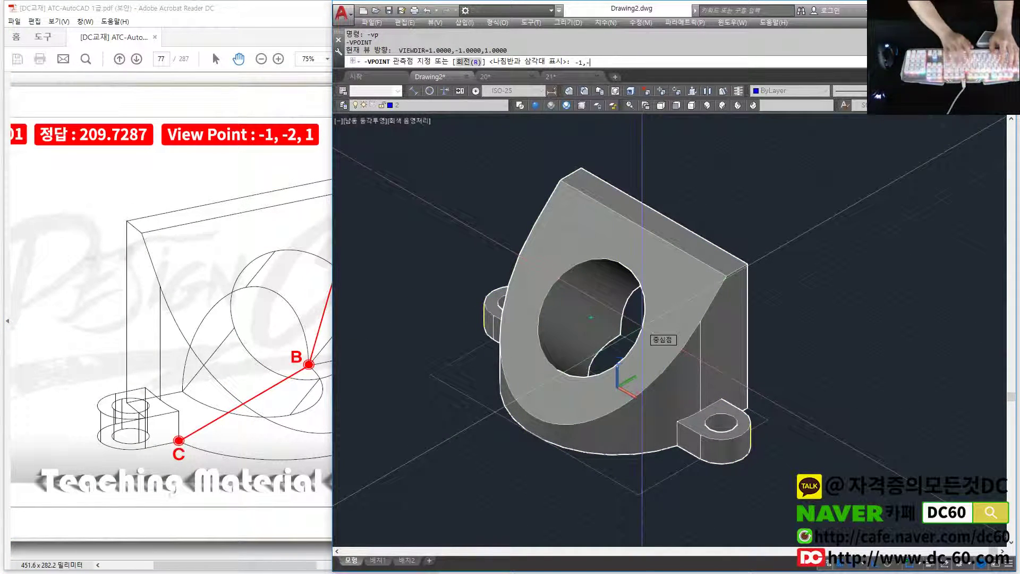
{"action": "type", "text": "-1,-2,1"}
{"action": "key", "text": "Return"}
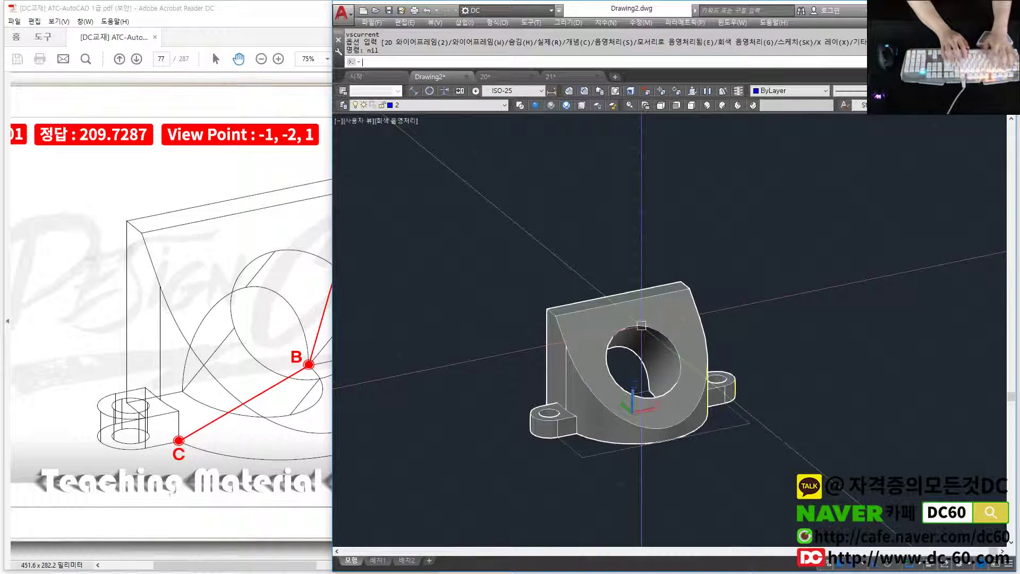
{"action": "key", "text": "Escape"}
{"action": "key", "text": "Escape"}
{"action": "type", "text": "3p"}
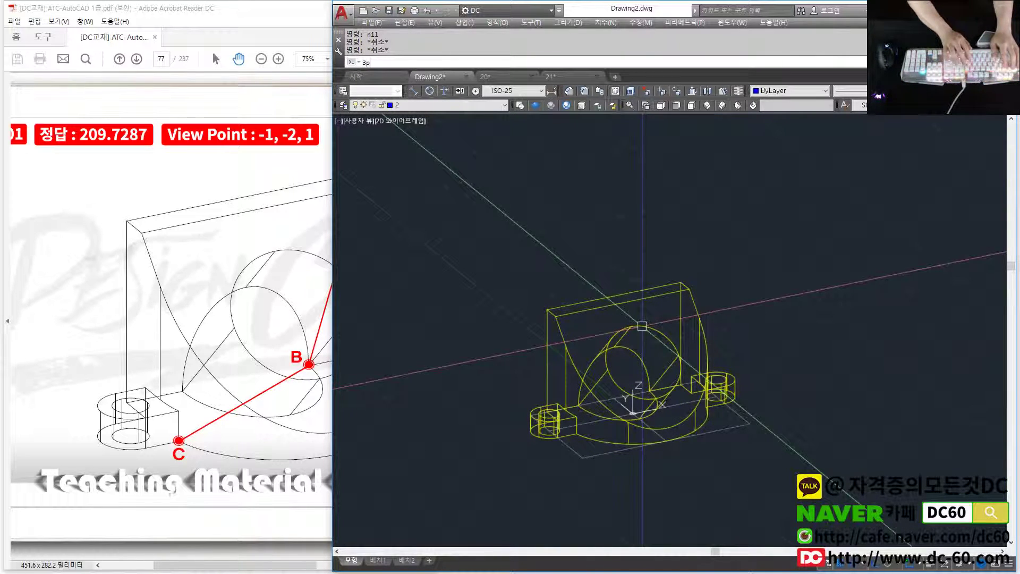
Start a distance measurement while checking point A on the reference page.
{"action": "type", "text": "di"}
{"action": "key", "text": "Return"}
{"action": "left_click", "coordinate": [262, 387]}
{"action": "left_click", "coordinate": [754, 346]}
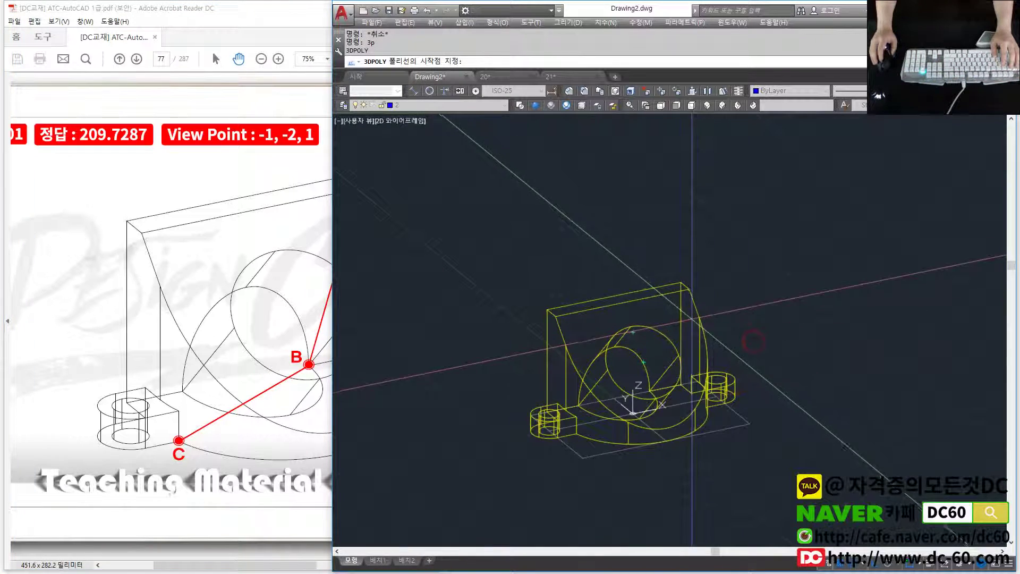
Draw a two-segment 3D polyline across the bracket between the model points.
{"action": "type", "text": "3p"}
{"action": "key", "text": "Return"}
{"action": "left_click", "coordinate": [683, 284]}
{"action": "scroll", "coordinate": [664, 361], "scroll_direction": "up", "scroll_amount": 3}
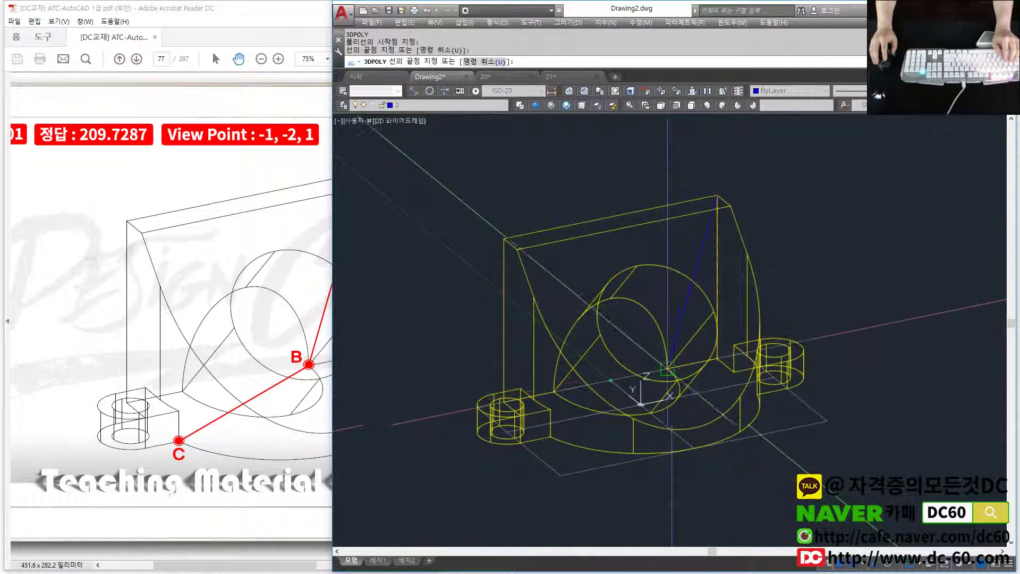
{"action": "left_click", "coordinate": [645, 371]}
{"action": "key", "text": "Escape"}
Read the polyline length of 209.7287 in Properties, then return to the reference.
{"action": "key", "text": "ctrl+1"}
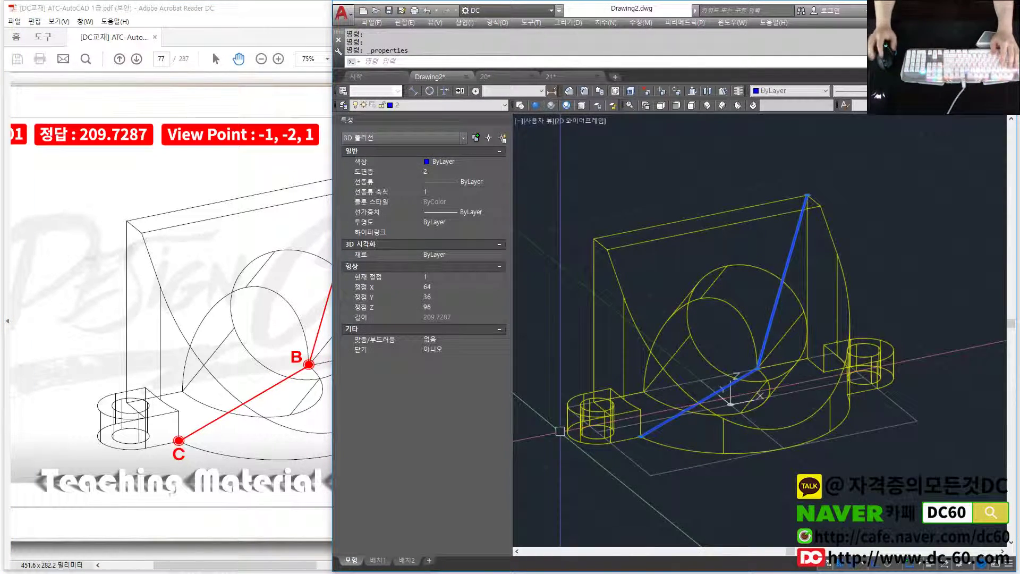
{"action": "left_click", "coordinate": [447, 349]}
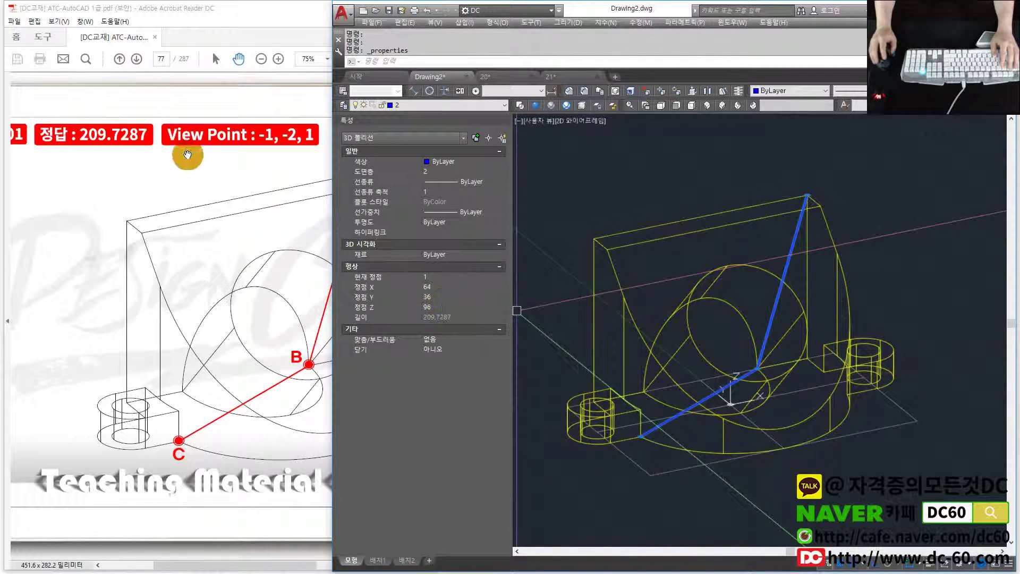
{"action": "key", "text": "Escape"}
{"action": "left_click", "coordinate": [246, 331]}
Set the 3D view point to 1,-2,2.
{"action": "scroll", "coordinate": [246, 331], "scroll_direction": "down", "scroll_amount": 5}
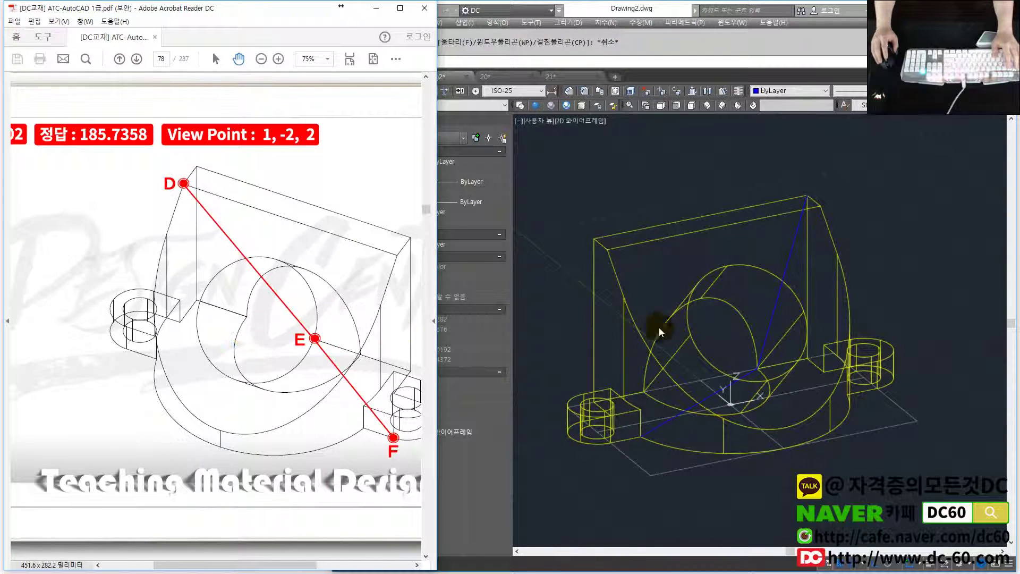
{"action": "left_click", "coordinate": [660, 332]}
{"action": "type", "text": "-vp"}
{"action": "key", "text": "Return"}
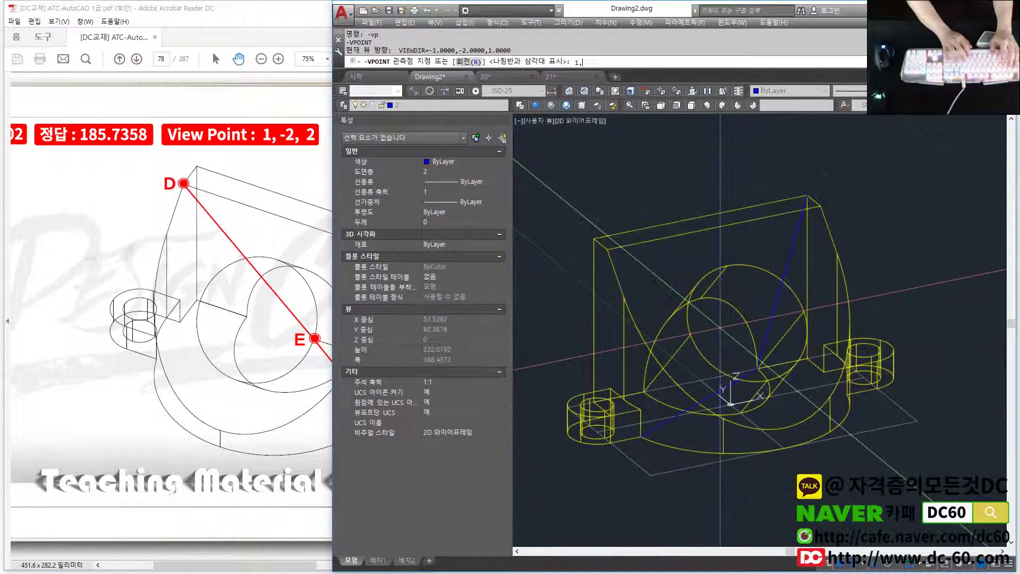
{"action": "type", "text": ",2"}
{"action": "key", "text": "Return"}
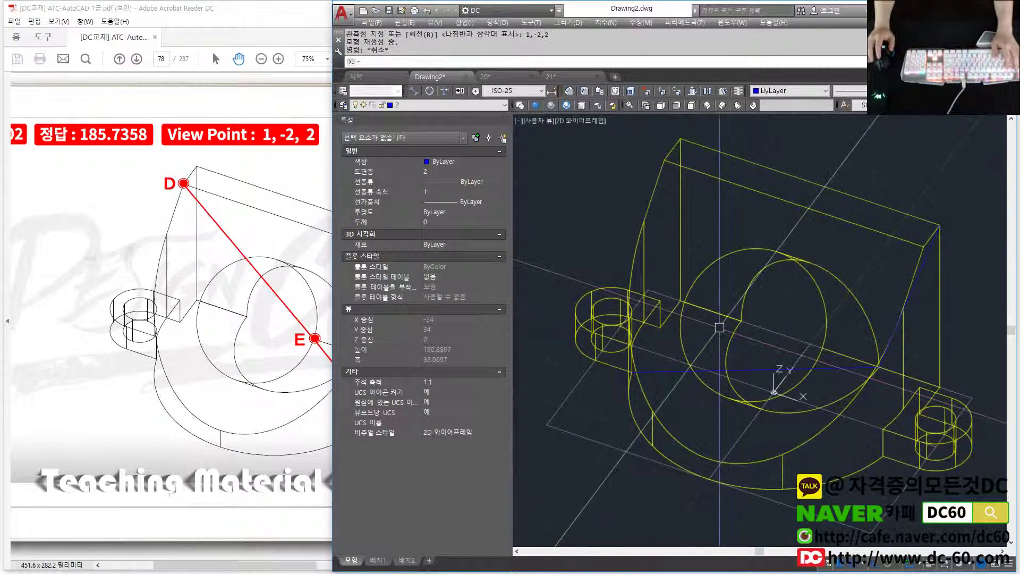
Draw a 3D polyline from top corner D through a quadrant point to the lower-right lug quadrant.
{"action": "type", "text": "p"}
{"action": "key", "text": "Return"}
{"action": "left_click", "coordinate": [753, 325]}
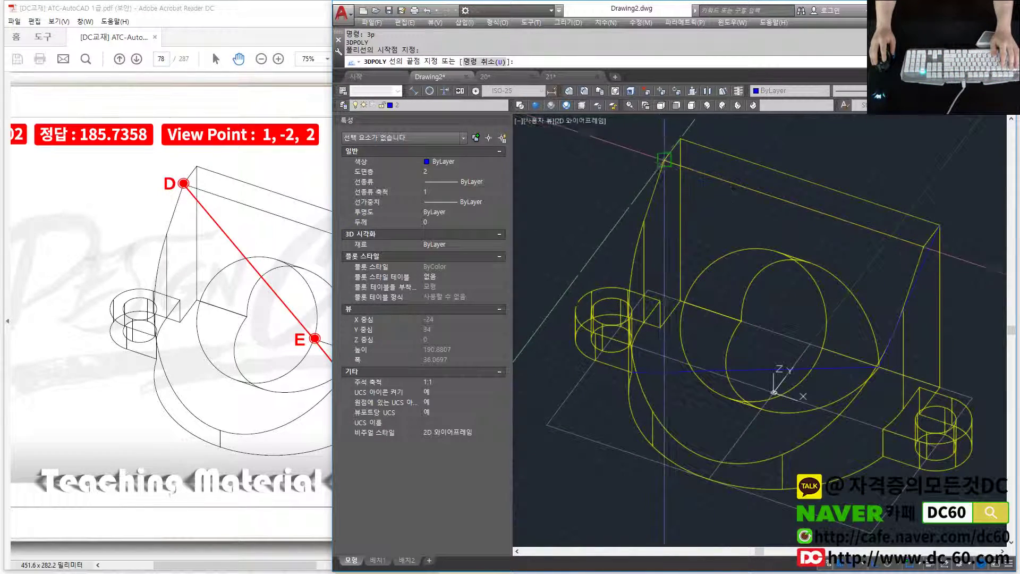
{"action": "middle_click_drag", "start_coordinate": [877, 367], "coordinate": [831, 340]}
{"action": "right_click", "coordinate": [832, 340], "text": "shift"}
{"action": "left_click", "coordinate": [860, 271]}
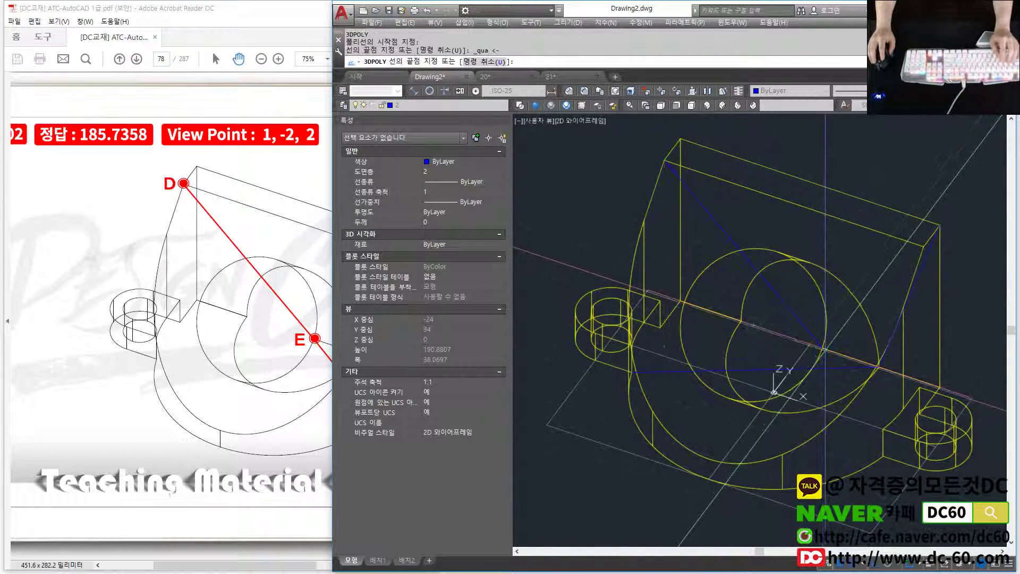
{"action": "left_click", "coordinate": [870, 440]}
{"action": "key", "text": "Escape"}
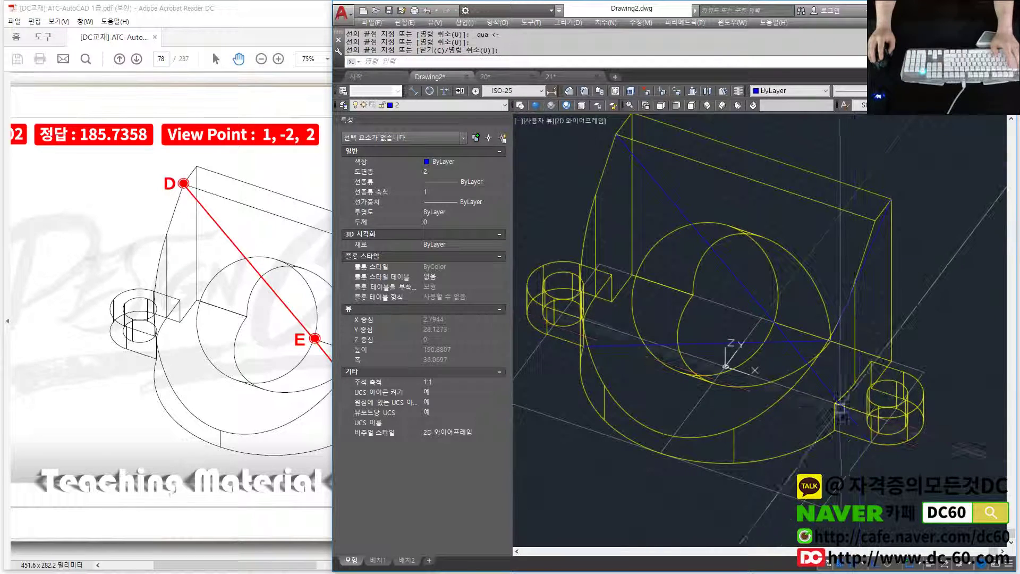
Check the polyline length of 185.7358 against the reference answer.
{"action": "left_click", "coordinate": [840, 402]}
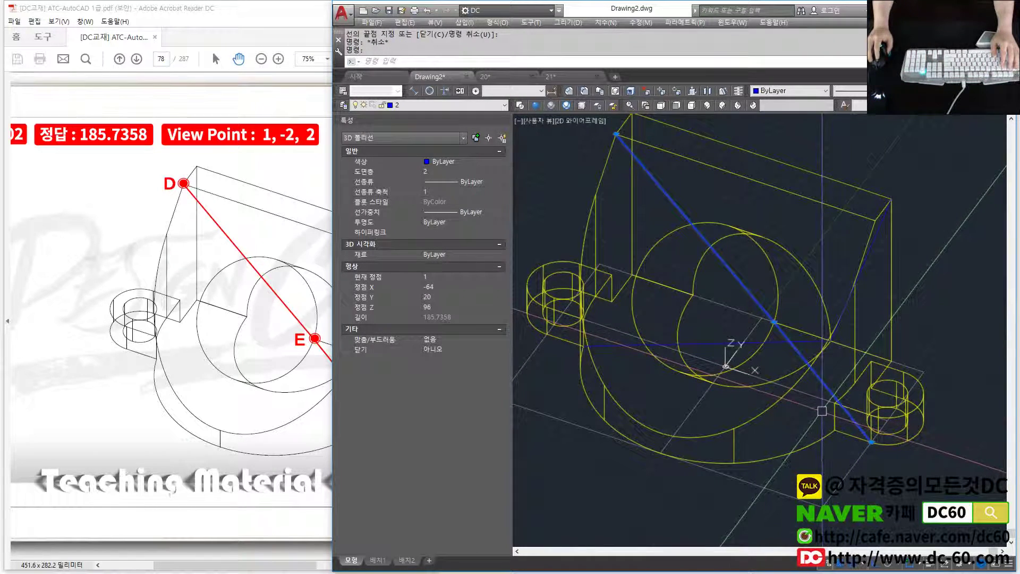
{"action": "left_click", "coordinate": [282, 341]}
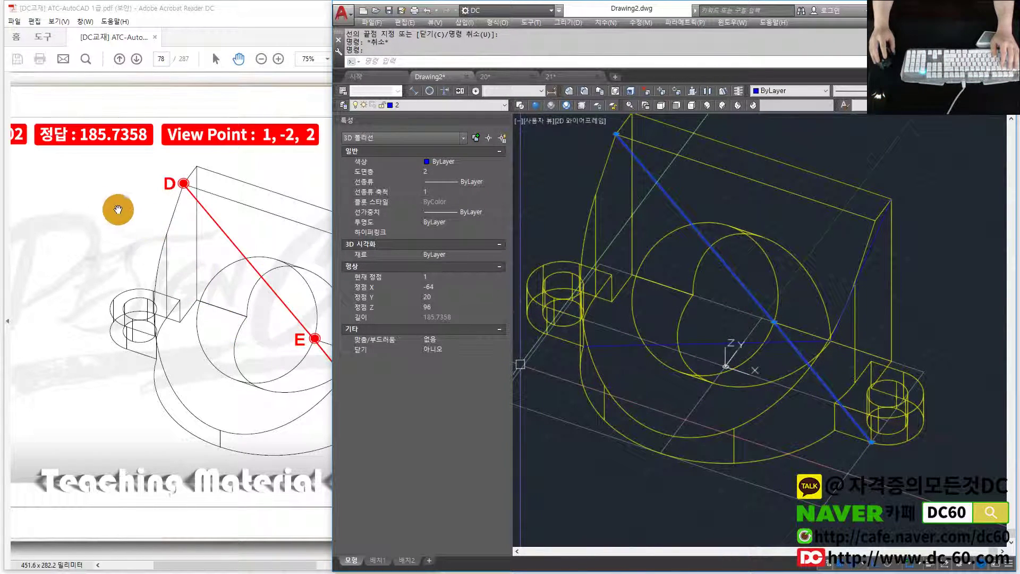
{"action": "scroll", "coordinate": [714, 411], "scroll_direction": "down", "scroll_amount": 2}
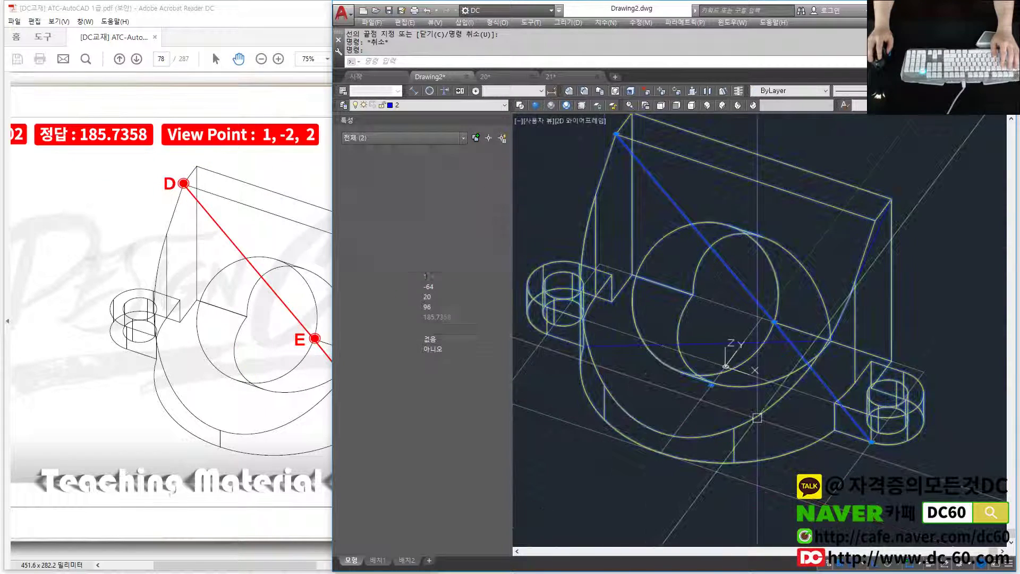
{"action": "scroll", "coordinate": [714, 411], "scroll_direction": "down", "scroll_amount": 2}
{"action": "key", "text": "Escape"}
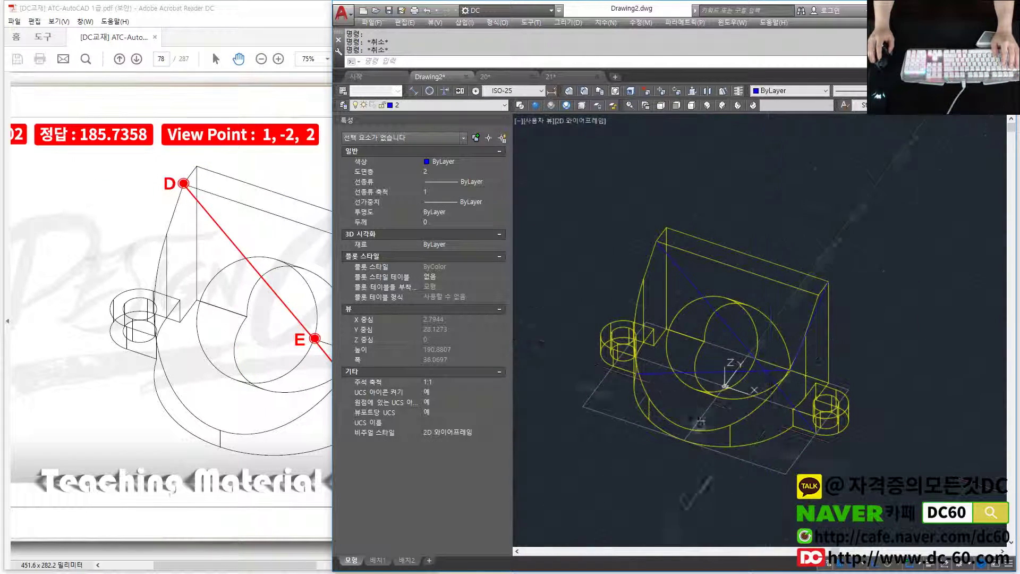